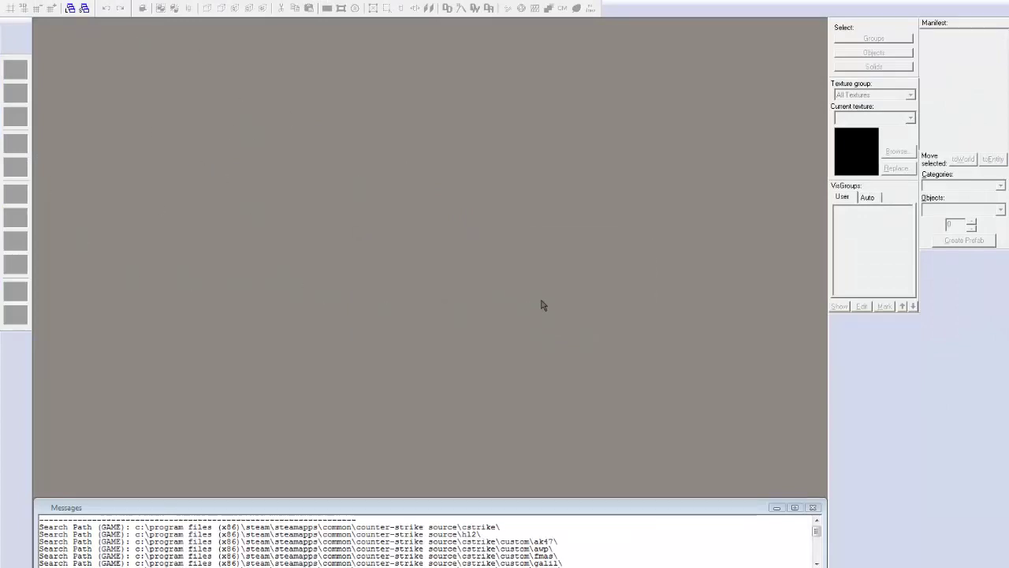
Start a new map and create a 512 × 512 × 64 floor block with one corner at the grid origin.
{"action": "left_click", "coordinate": [9, 0]}
{"action": "left_click", "coordinate": [16, 5]}
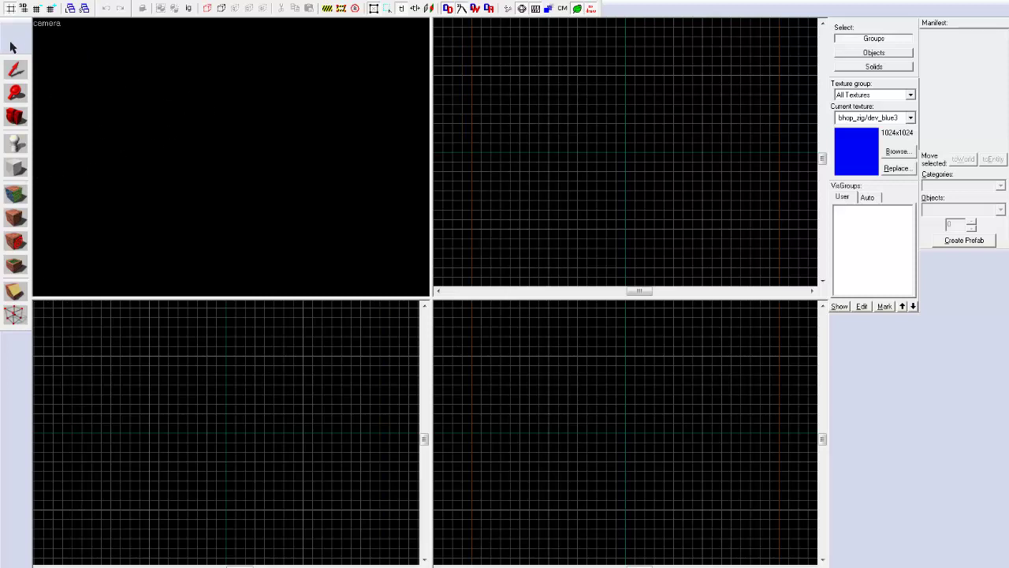
{"action": "left_click", "coordinate": [22, 172]}
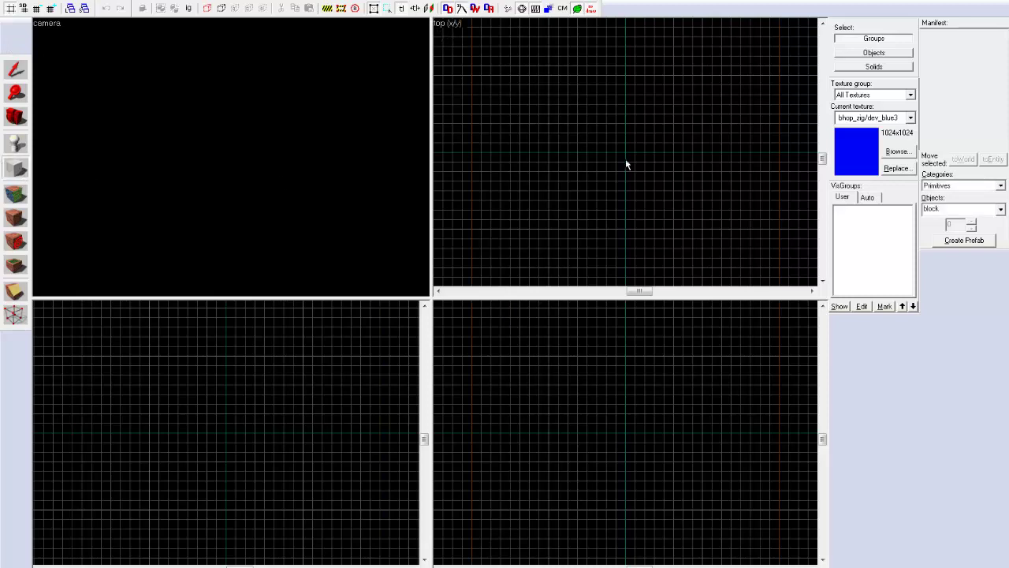
{"action": "left_click_drag", "start_coordinate": [626, 157], "coordinate": [714, 236]}
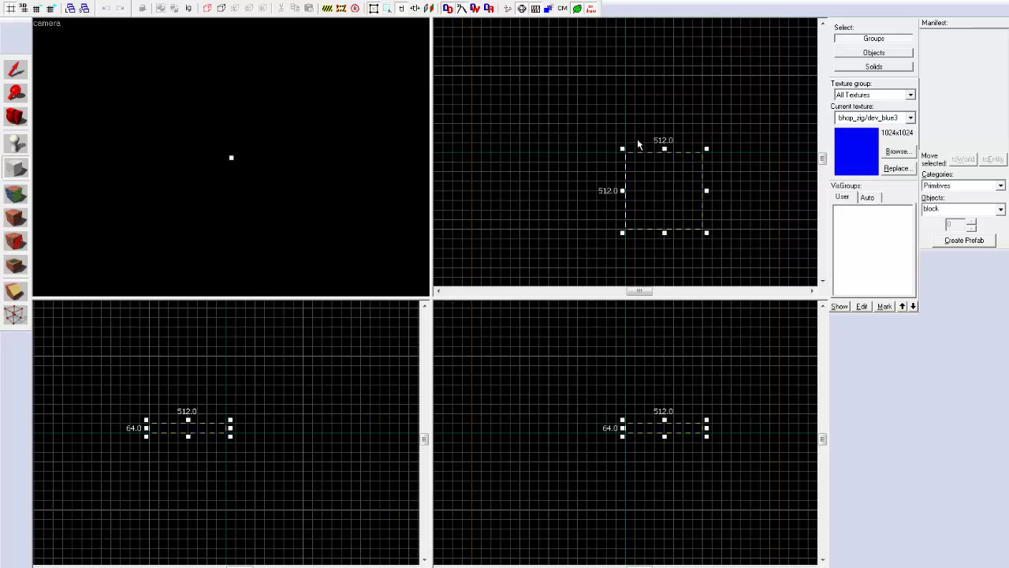
{"action": "key", "text": "Return"}
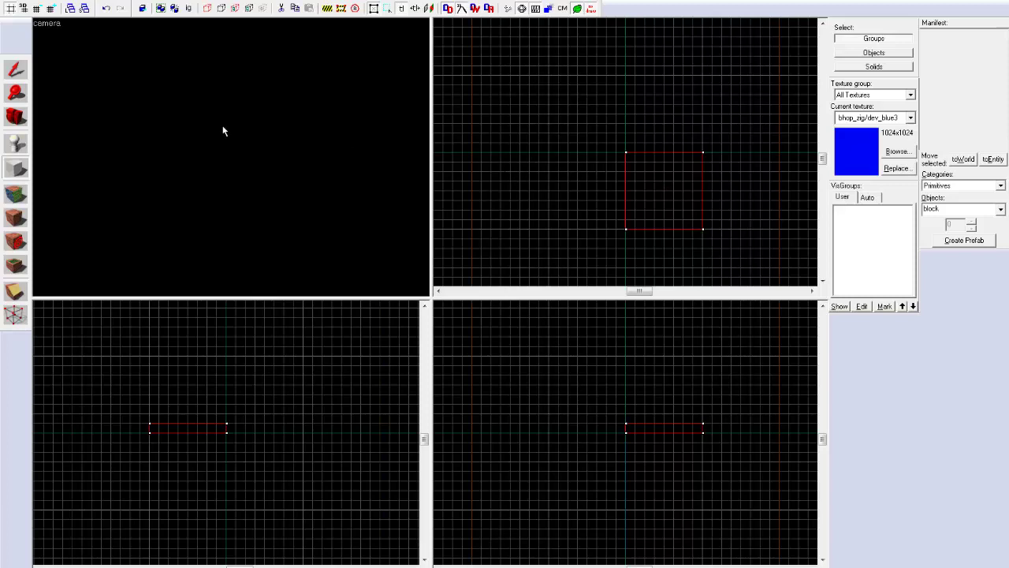
Examine the new floor block from several angles in the camera view.
{"action": "key", "text": "z"}
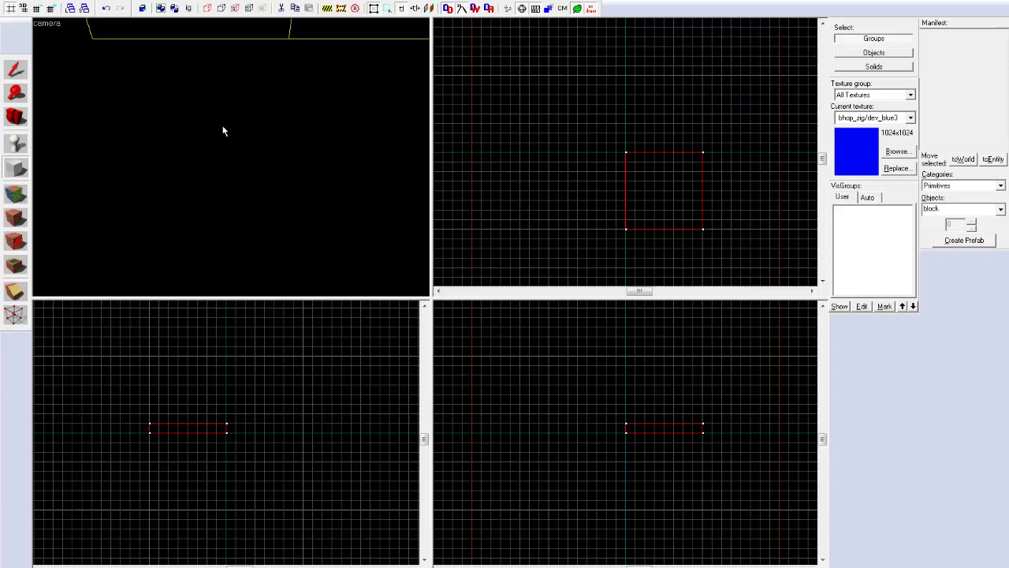
{"action": "scroll", "coordinate": [223, 131], "scroll_direction": "down", "scroll_amount": 8}
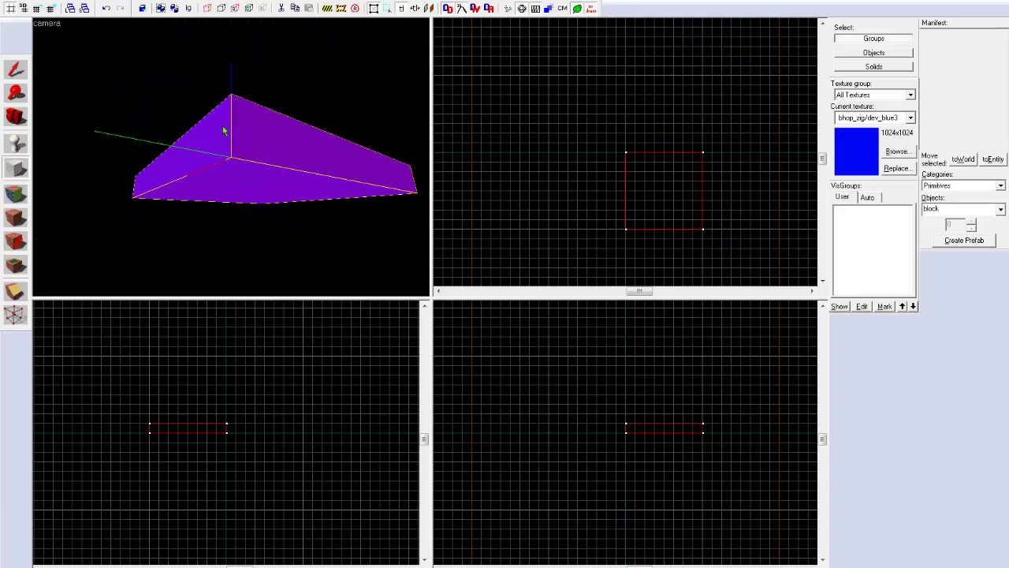
{"action": "key", "text": "w"}
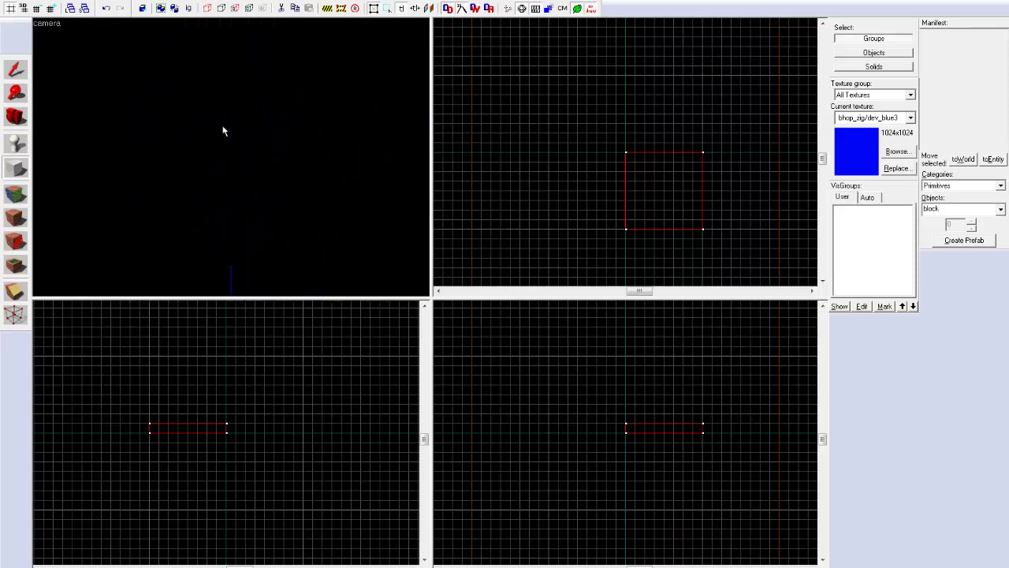
{"action": "key", "text": "s"}
{"action": "key", "text": "d"}
{"action": "key", "text": "w"}
{"action": "key", "text": "s"}
{"action": "key", "text": "a"}
{"action": "key", "text": "a"}
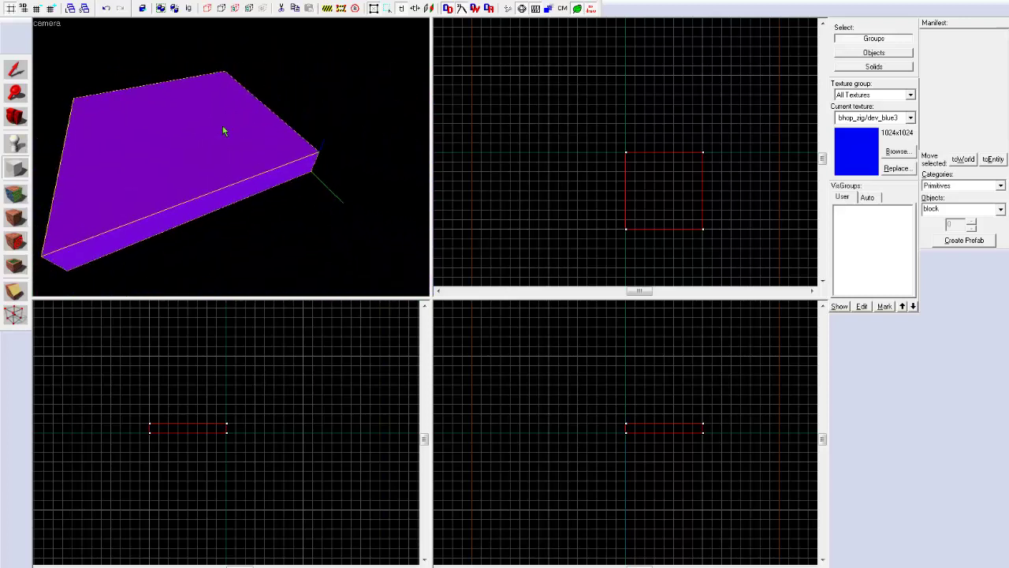
{"action": "key", "text": "d"}
{"action": "key", "text": "d"}
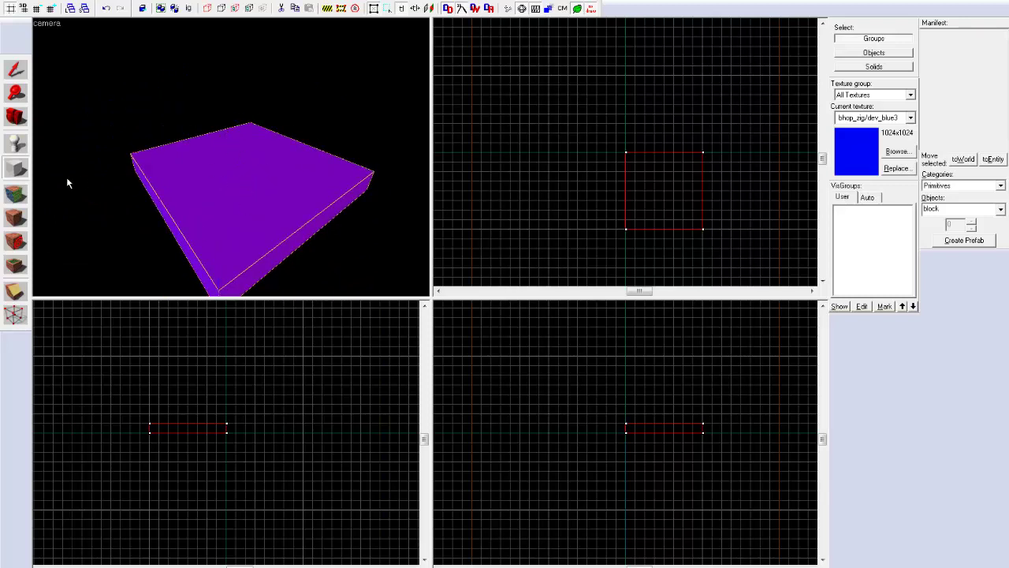
Apply the brick/brickfloor001a texture to the floor block.
{"action": "left_click", "coordinate": [14, 195]}
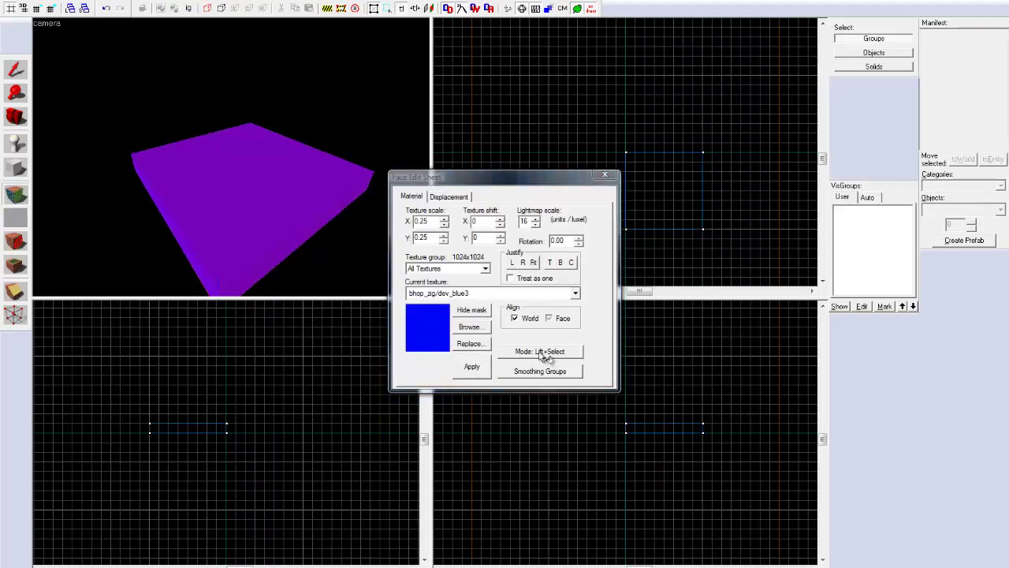
{"action": "left_click", "coordinate": [470, 327]}
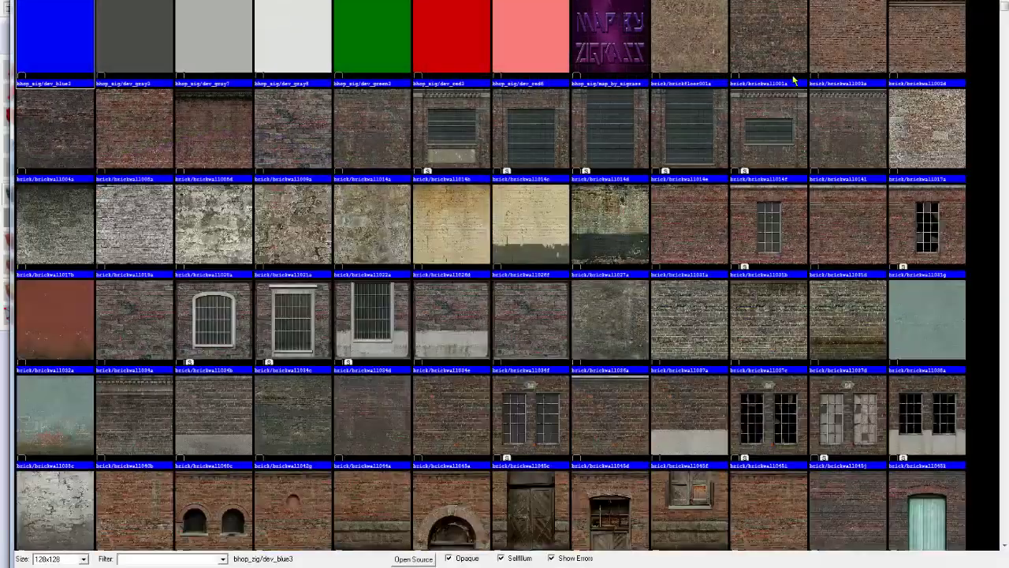
{"action": "double_click", "coordinate": [697, 50]}
{"action": "left_click", "coordinate": [473, 364]}
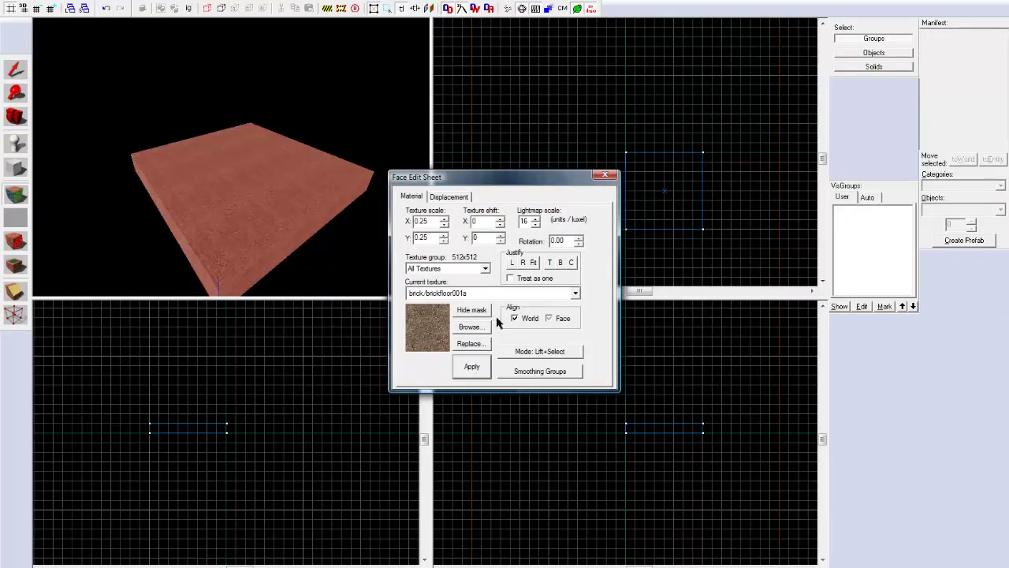
{"action": "left_click", "coordinate": [610, 177]}
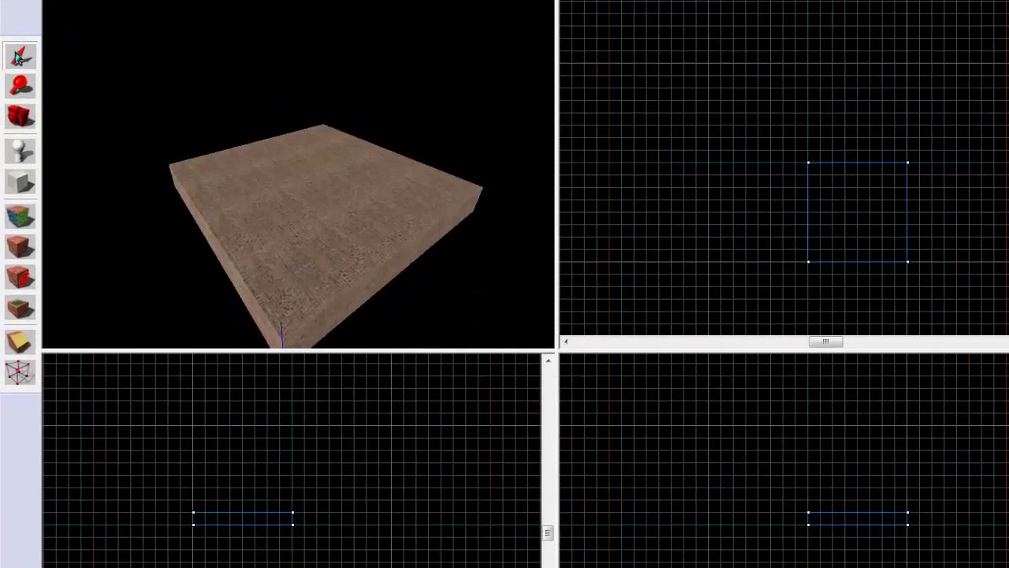
Duplicate the floor block straight upward to form a parallel 512 × 512 × 64 ceiling.
{"action": "left_click", "coordinate": [296, 197]}
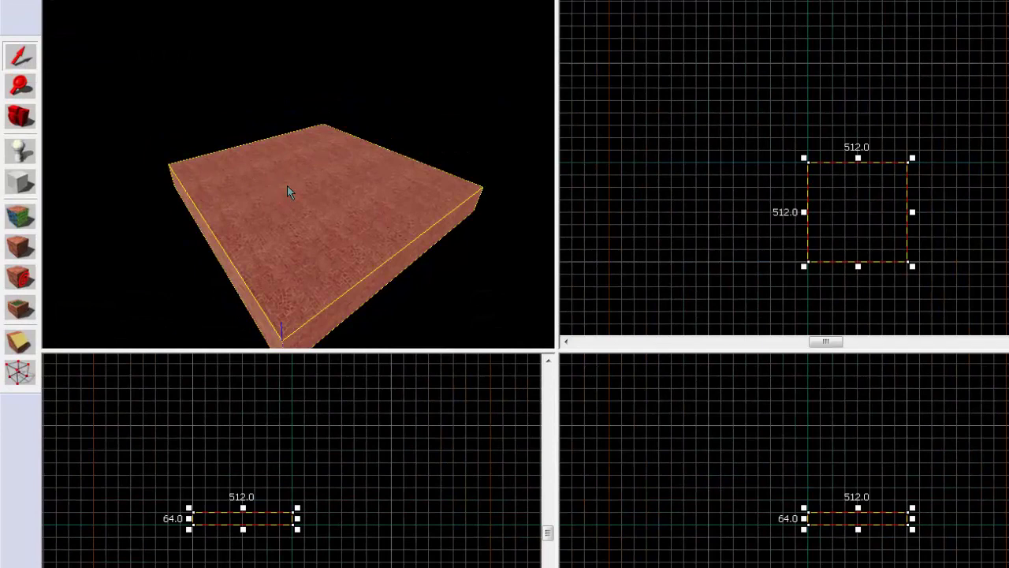
{"action": "key", "text": "z"}
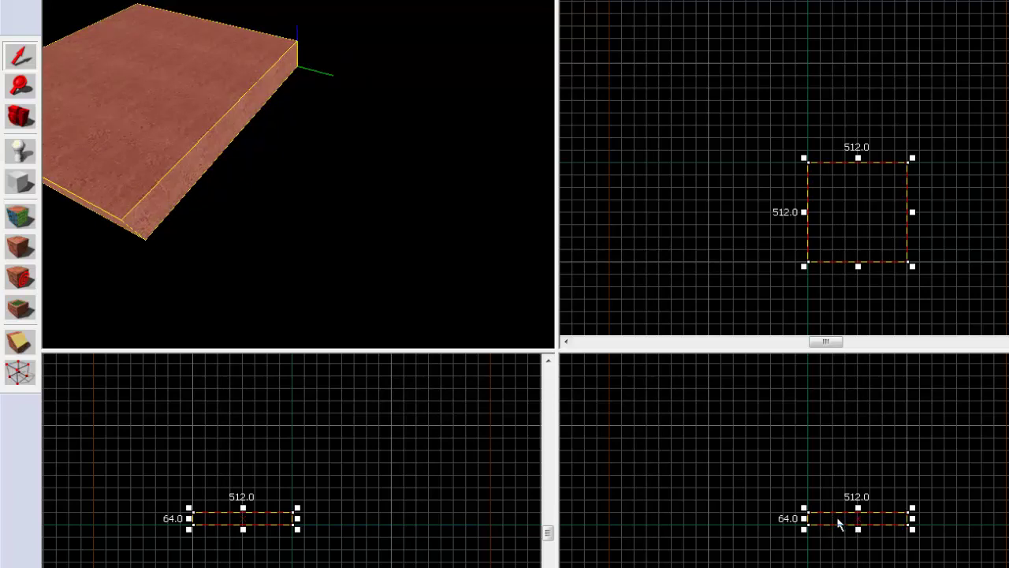
{"action": "mouse_move", "coordinate": [838, 518]}
{"action": "left_mouse_down", "text": "shift"}
{"action": "mouse_move", "coordinate": [847, 465]}
{"action": "mouse_move", "coordinate": [835, 439]}
{"action": "left_mouse_up", "text": "shift"}
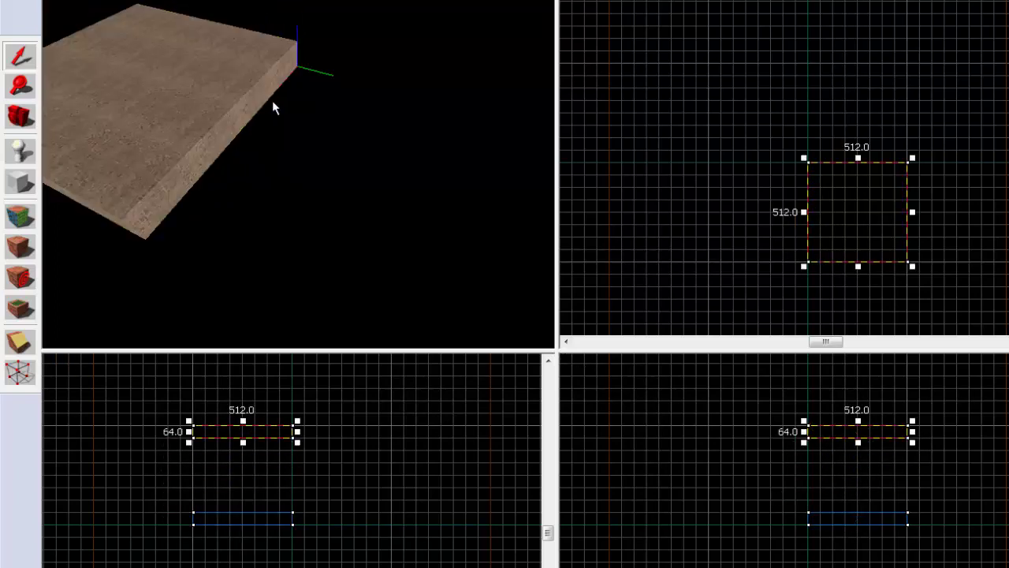
Add a 64-unit-thick, 512-unit-long and 384-unit-high wall between floor and ceiling along one edge of the room.
{"action": "key", "text": "z"}
{"action": "key", "text": "a"}
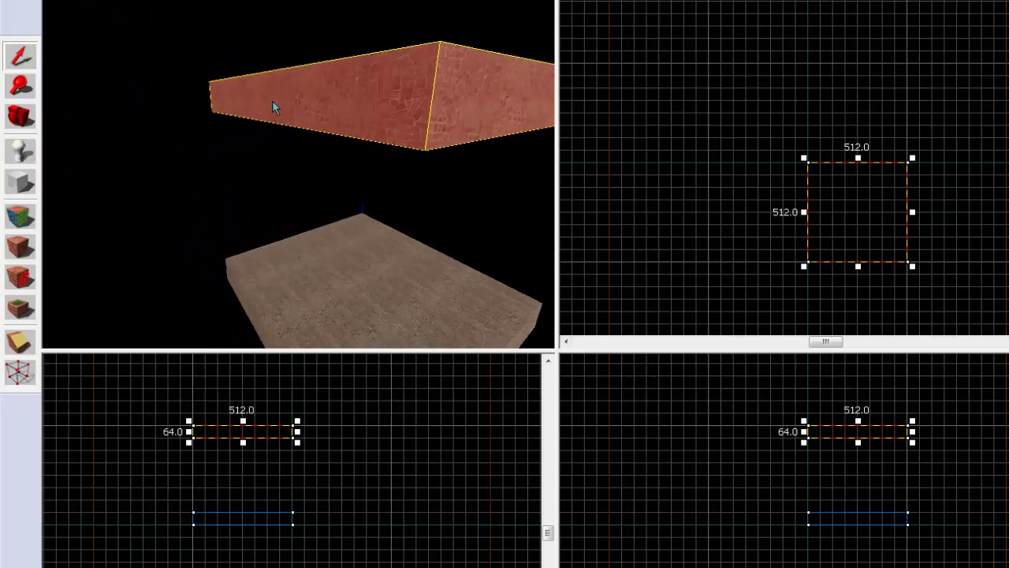
{"action": "key", "text": "d"}
{"action": "key", "text": "Up"}
{"action": "key", "text": "s"}
{"action": "key", "text": "Up"}
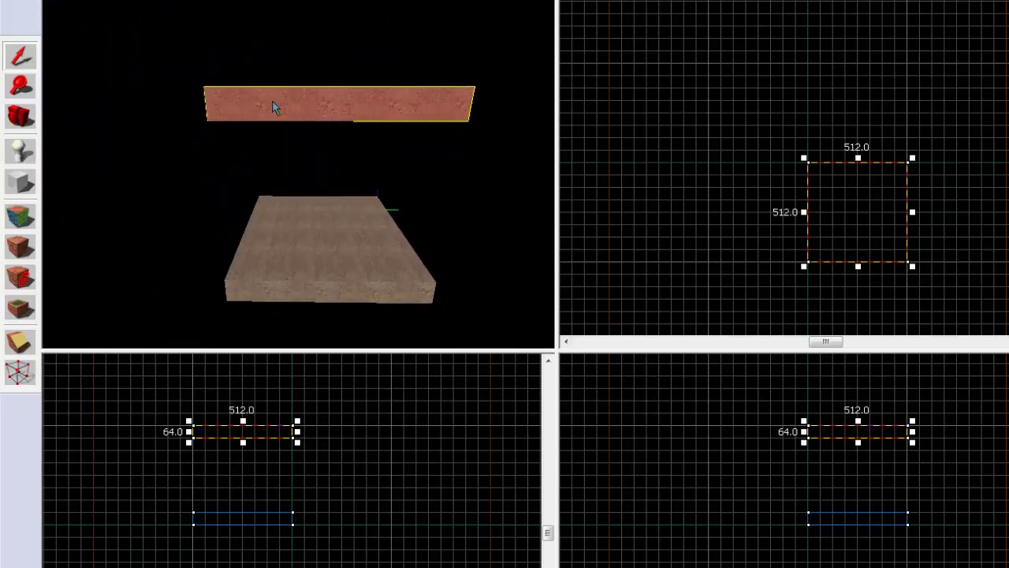
{"action": "left_click_drag", "start_coordinate": [836, 436], "coordinate": [834, 451]}
{"action": "mouse_move", "coordinate": [913, 458]}
{"action": "left_mouse_down"}
{"action": "mouse_move", "coordinate": [820, 518]}
{"action": "mouse_move", "coordinate": [838, 518]}
{"action": "left_mouse_up"}
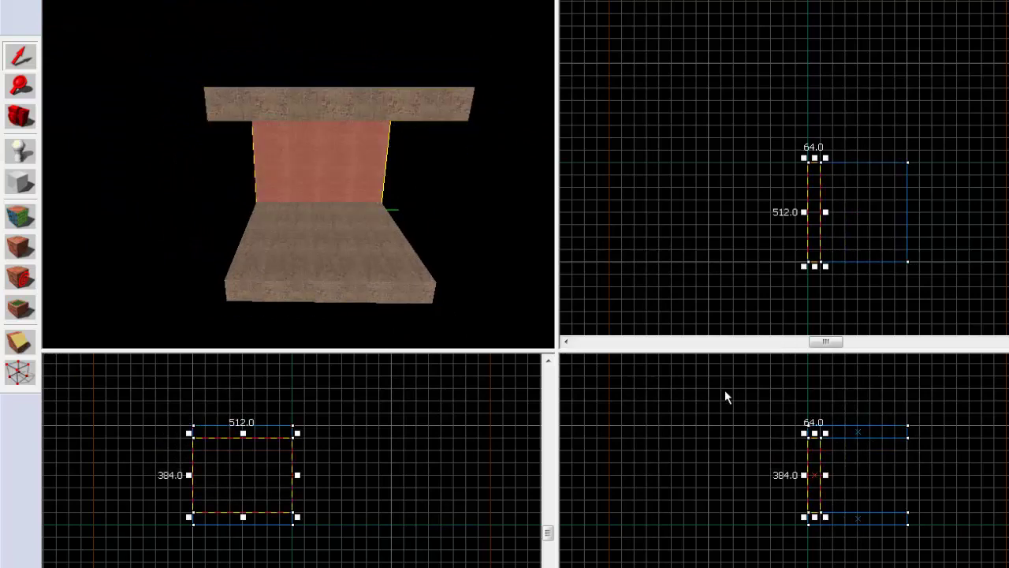
{"action": "left_click", "coordinate": [686, 124]}
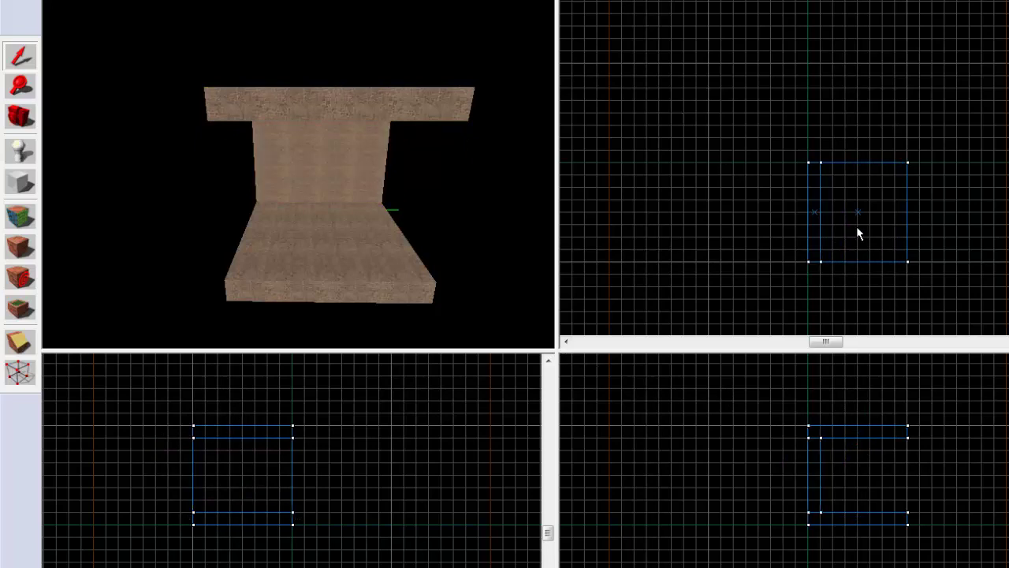
Duplicate the wall onto the other three sides to enclose the room, sizing the two end walls to 384 × 64.
{"action": "left_click", "coordinate": [817, 211]}
{"action": "mouse_move", "coordinate": [812, 214]}
{"action": "left_mouse_down", "text": "shift"}
{"action": "mouse_move", "coordinate": [897, 216]}
{"action": "mouse_move", "coordinate": [884, 221]}
{"action": "left_mouse_up", "text": "shift"}
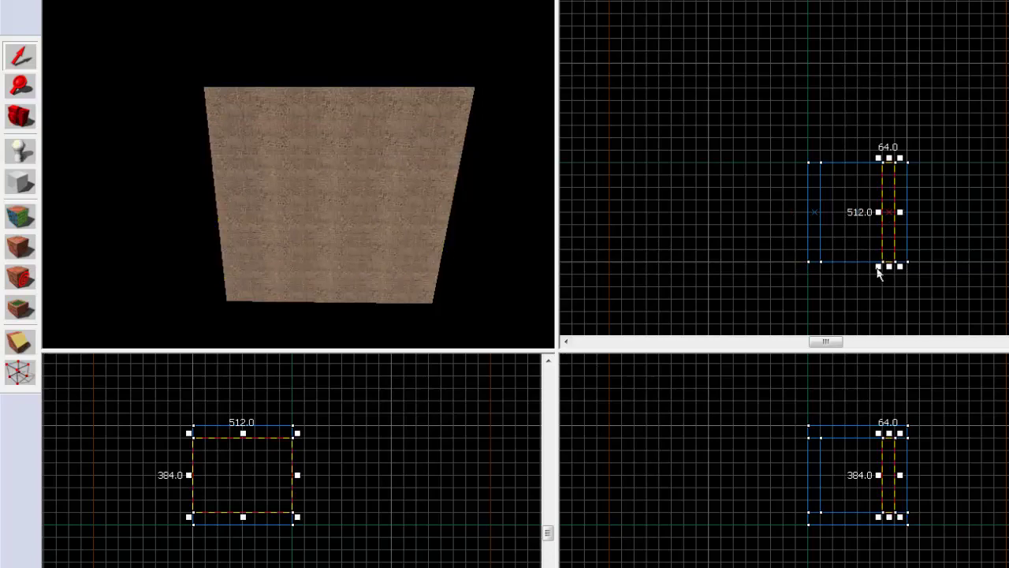
{"action": "mouse_move", "coordinate": [878, 266]}
{"action": "left_mouse_down"}
{"action": "mouse_move", "coordinate": [817, 176]}
{"action": "mouse_move", "coordinate": [832, 252]}
{"action": "left_mouse_up"}
Place an info_player_terrorist entity on the floor inside the room and move it close to one side wall.
{"action": "key", "text": "w"}
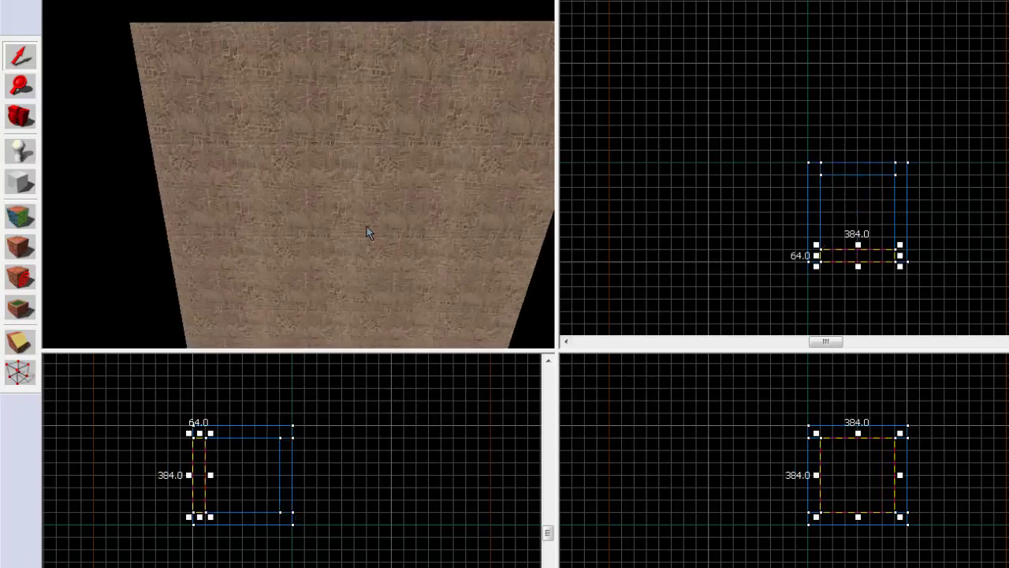
{"action": "key", "text": "w"}
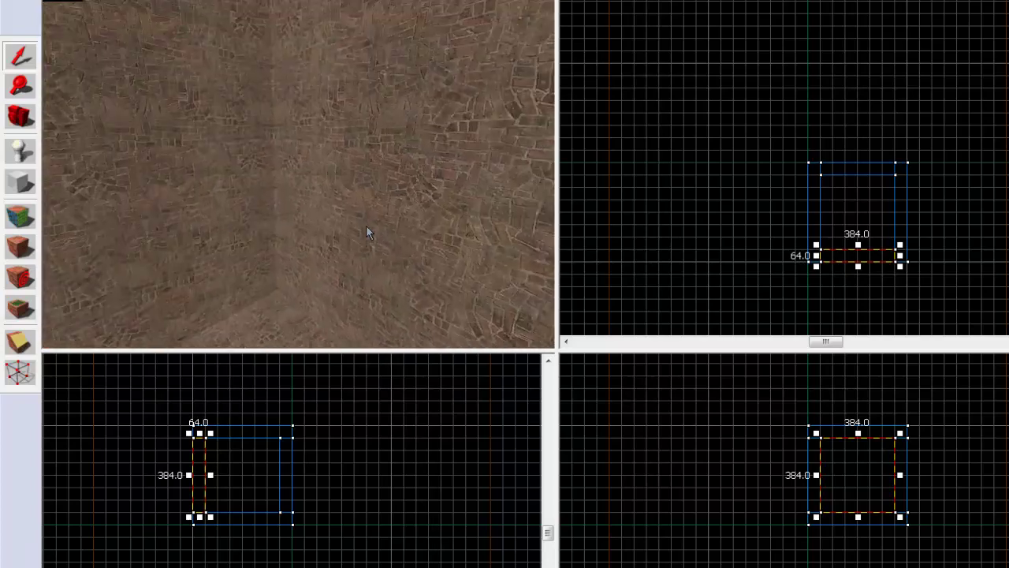
{"action": "key", "text": "s"}
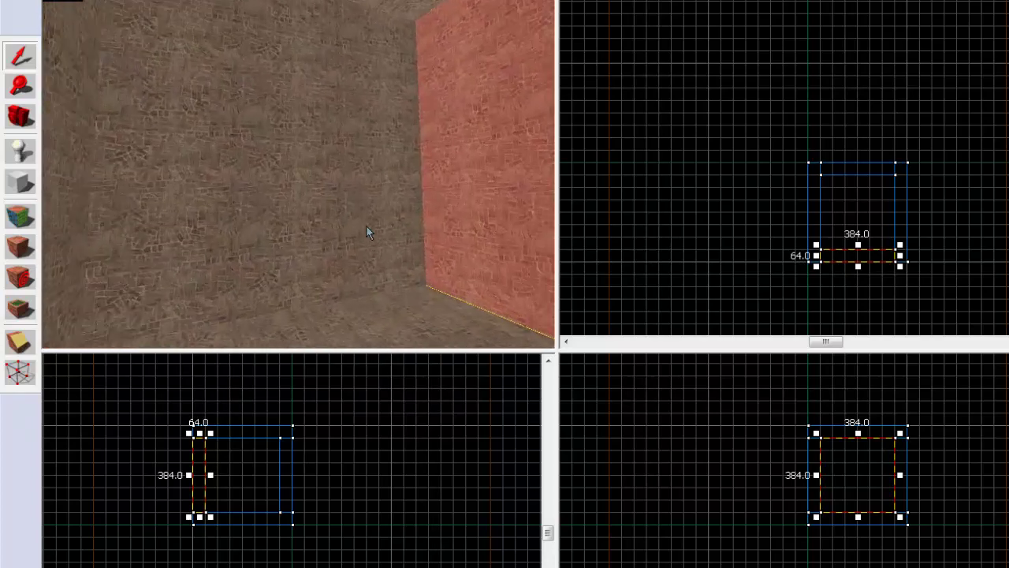
{"action": "key", "text": "z"}
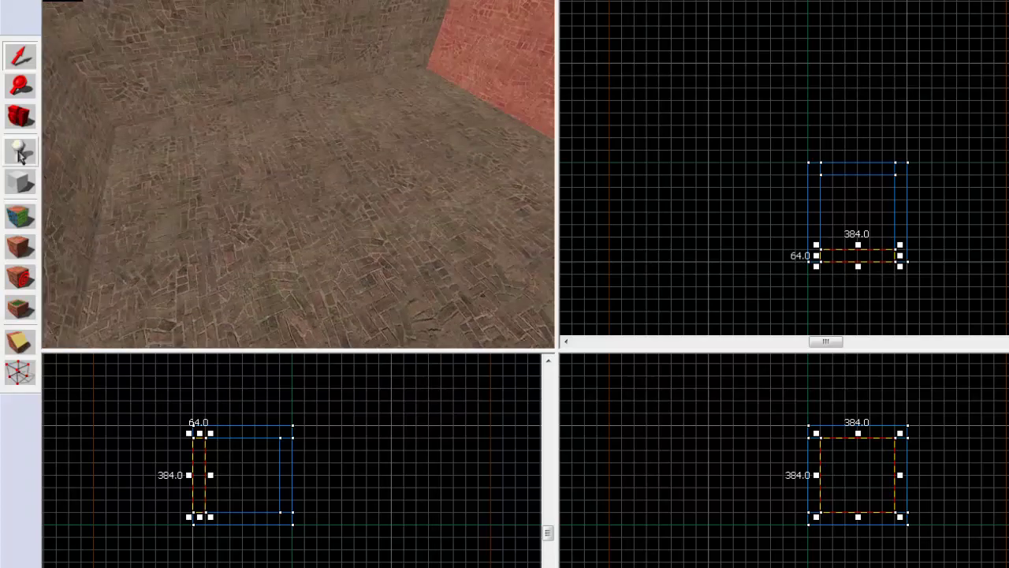
{"action": "left_click", "coordinate": [21, 156]}
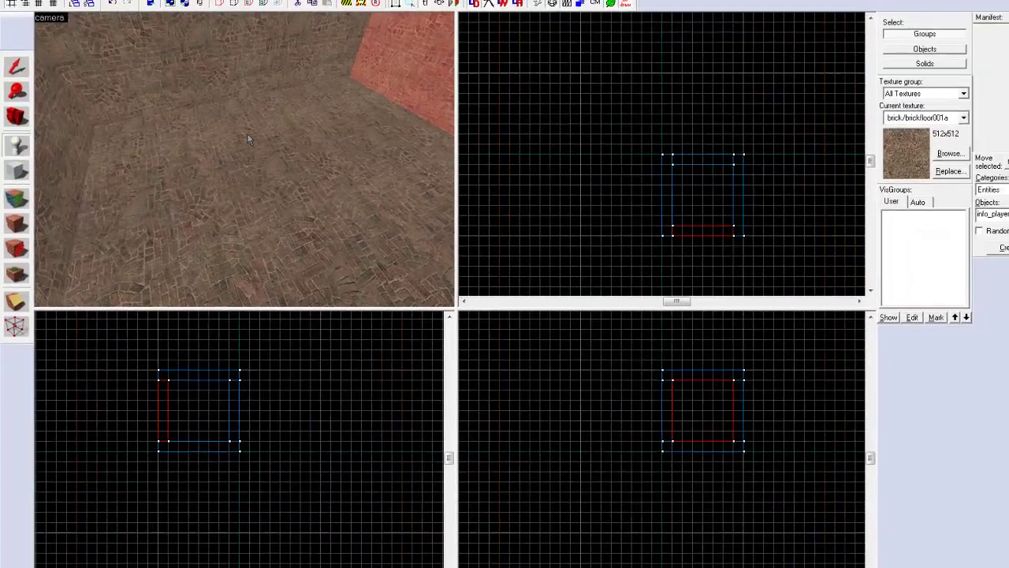
{"action": "left_click", "coordinate": [302, 133]}
{"action": "left_click", "coordinate": [16, 70]}
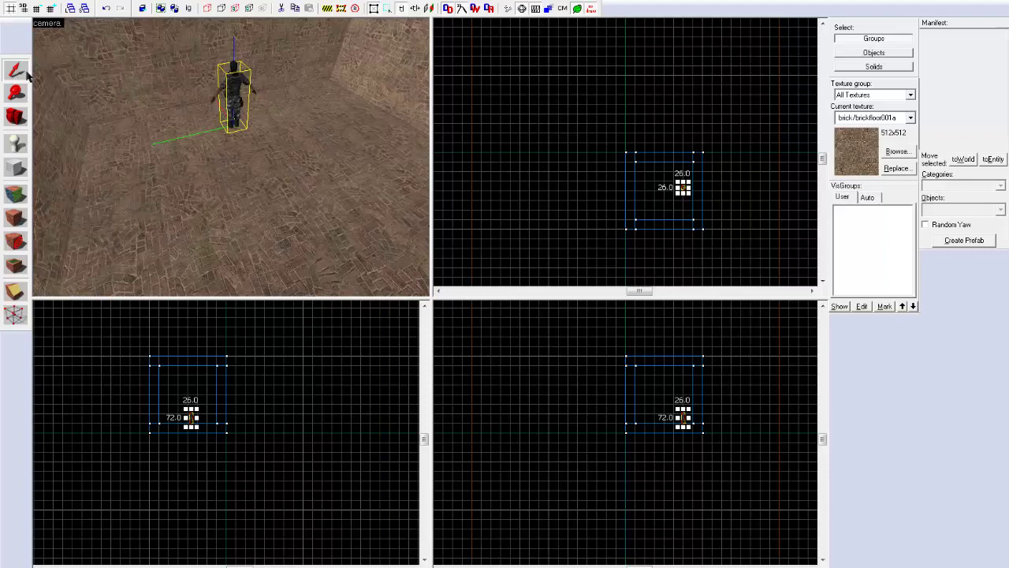
{"action": "scroll", "coordinate": [693, 197], "scroll_direction": "up", "scroll_amount": 4}
{"action": "left_click_drag", "start_coordinate": [650, 162], "coordinate": [575, 171]}
Duplicate the terrorist spawn across the room, near the opposite side wall.
{"action": "key", "text": "z"}
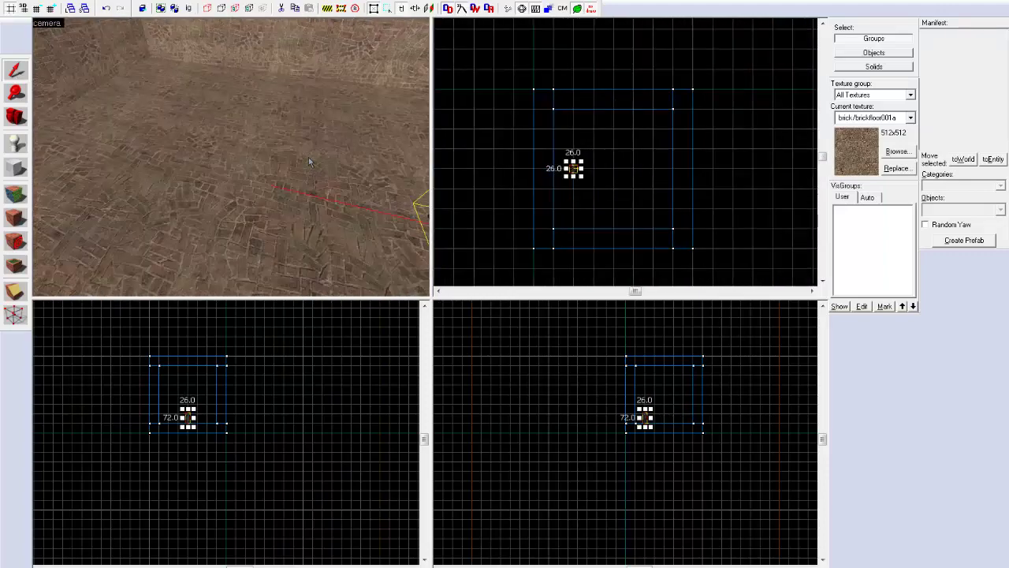
{"action": "key", "text": "a"}
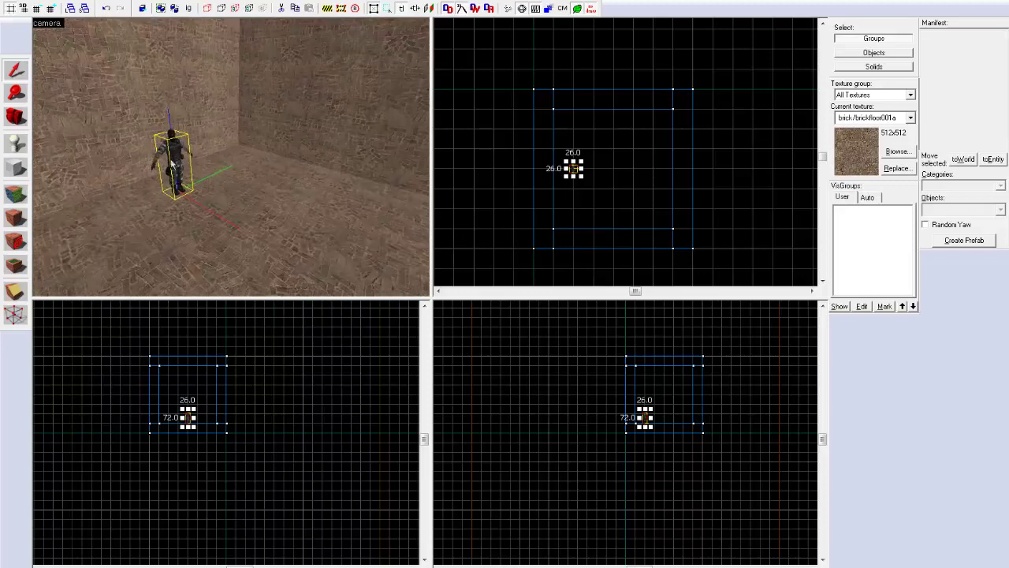
{"action": "scroll", "coordinate": [592, 181], "scroll_direction": "up", "scroll_amount": 1}
{"action": "scroll", "coordinate": [591, 180], "scroll_direction": "up", "scroll_amount": 1}
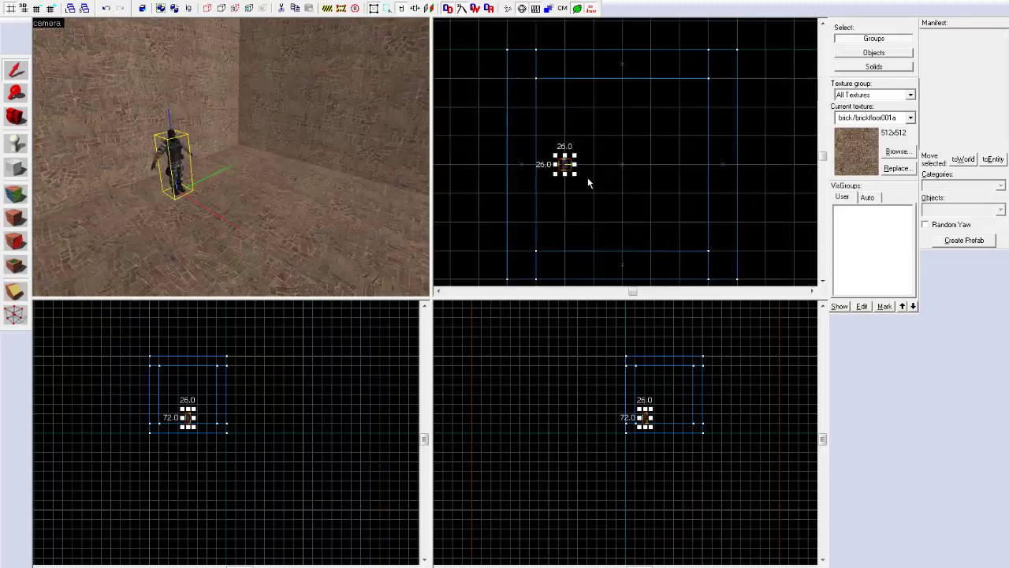
{"action": "mouse_move", "coordinate": [563, 166]}
{"action": "left_mouse_down", "text": "shift"}
{"action": "mouse_move", "coordinate": [692, 168]}
{"action": "mouse_move", "coordinate": [681, 167]}
{"action": "left_mouse_up", "text": "shift"}
Rotate the duplicated spawn to a yaw of about 176 degrees so it faces the original one.
{"action": "key", "text": "z"}
{"action": "key", "text": "z"}
{"action": "scroll", "coordinate": [720, 154], "scroll_direction": "up", "scroll_amount": 2}
{"action": "left_click", "coordinate": [662, 175]}
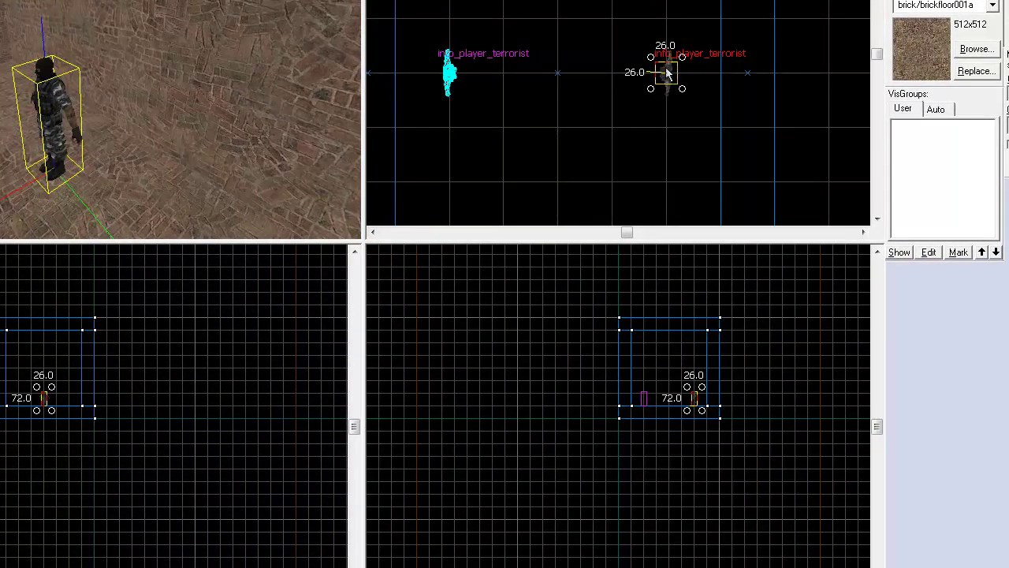
{"action": "left_click", "coordinate": [667, 73]}
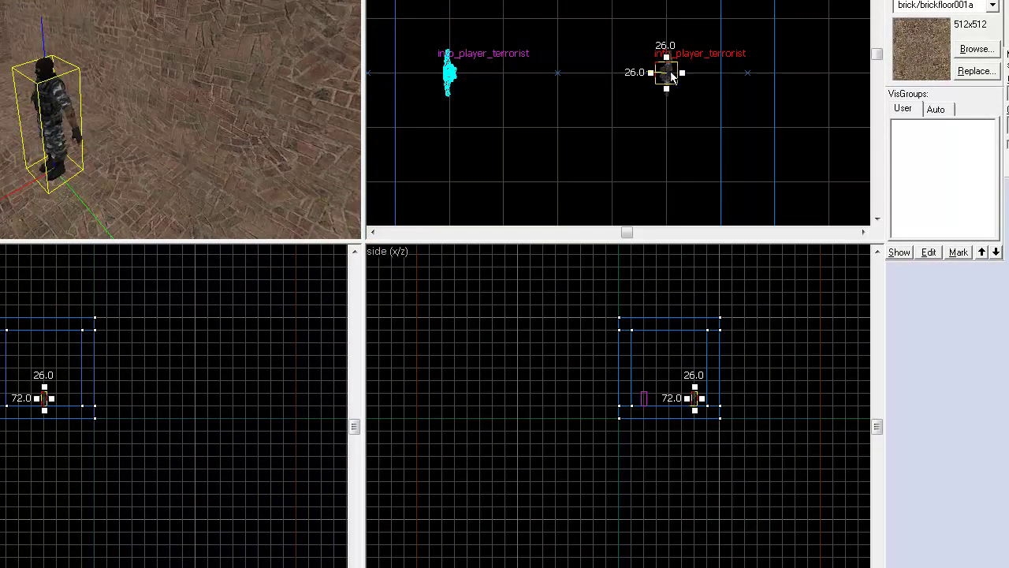
Change the duplicated spawn's class to info_player_counterterrorist and apply the change to its object properties.
{"action": "double_click", "coordinate": [48, 103]}
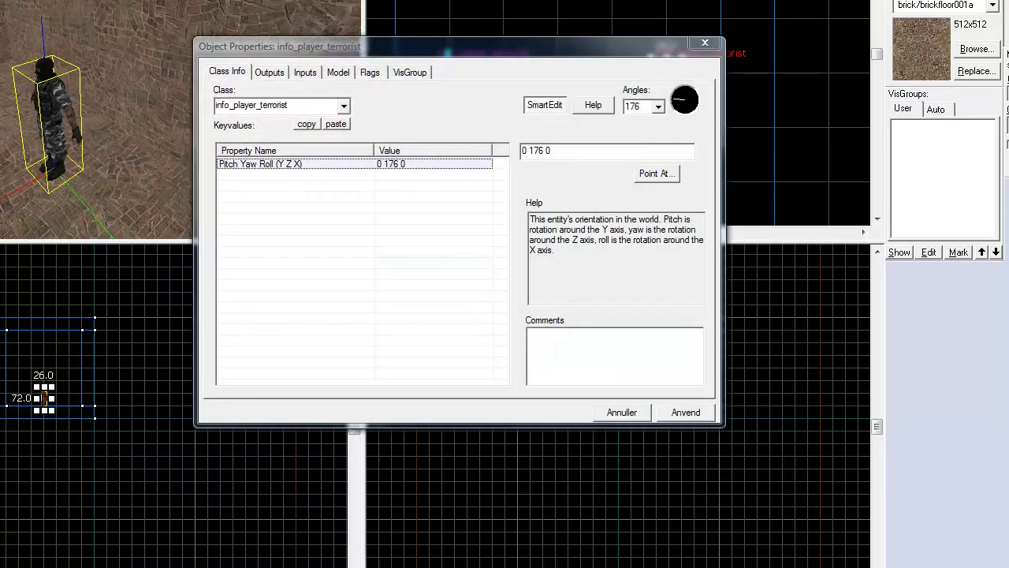
{"action": "left_click", "coordinate": [304, 103]}
{"action": "key", "text": "End"}
{"action": "key", "text": "BackSpace"}
{"action": "key", "text": "BackSpace"}
{"action": "key", "text": "BackSpace"}
{"action": "key", "text": "BackSpace"}
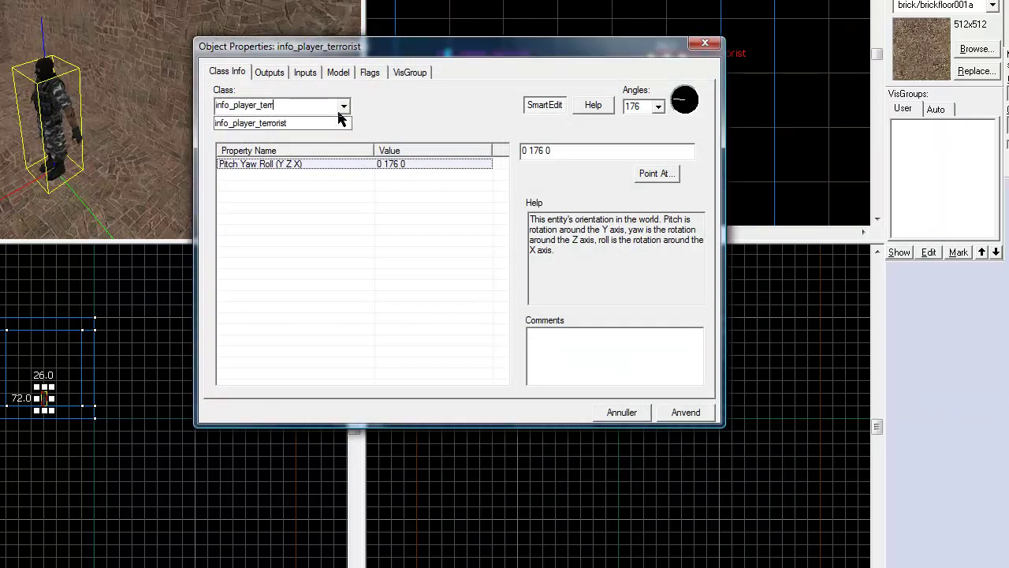
{"action": "key", "text": "BackSpace"}
{"action": "key", "text": "BackSpace"}
{"action": "type", "text": "c"}
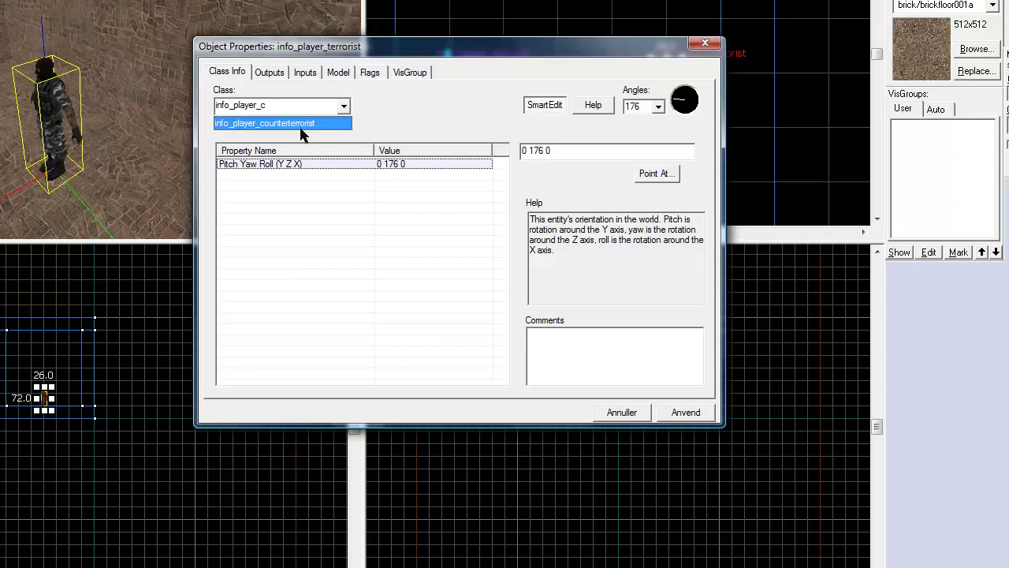
{"action": "left_click", "coordinate": [305, 124]}
{"action": "left_click", "coordinate": [688, 413]}
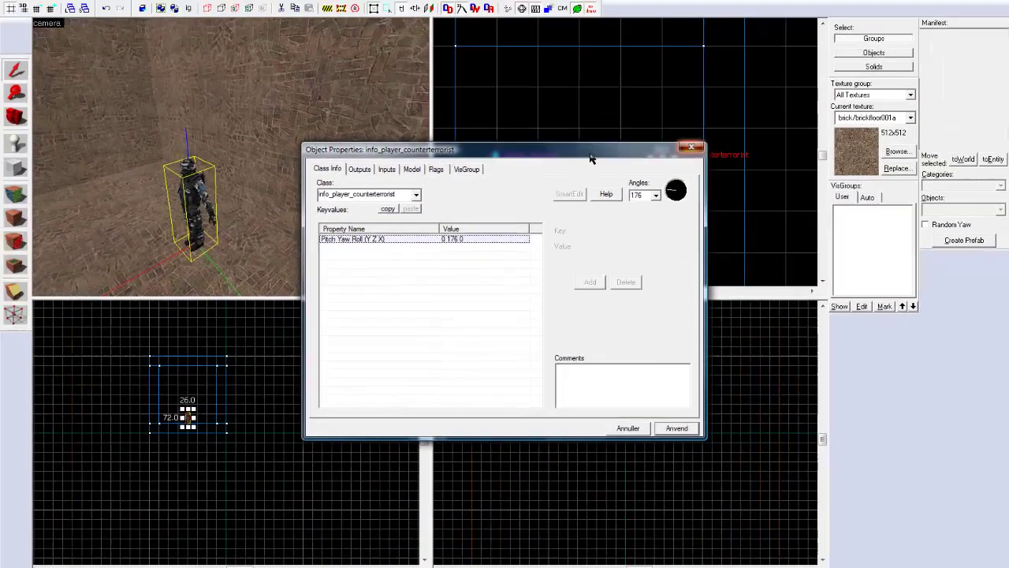
{"action": "left_click", "coordinate": [692, 147]}
Create a 64 × 64 × 64 block on the floor near the terrorist spawn.
{"action": "key", "text": "z"}
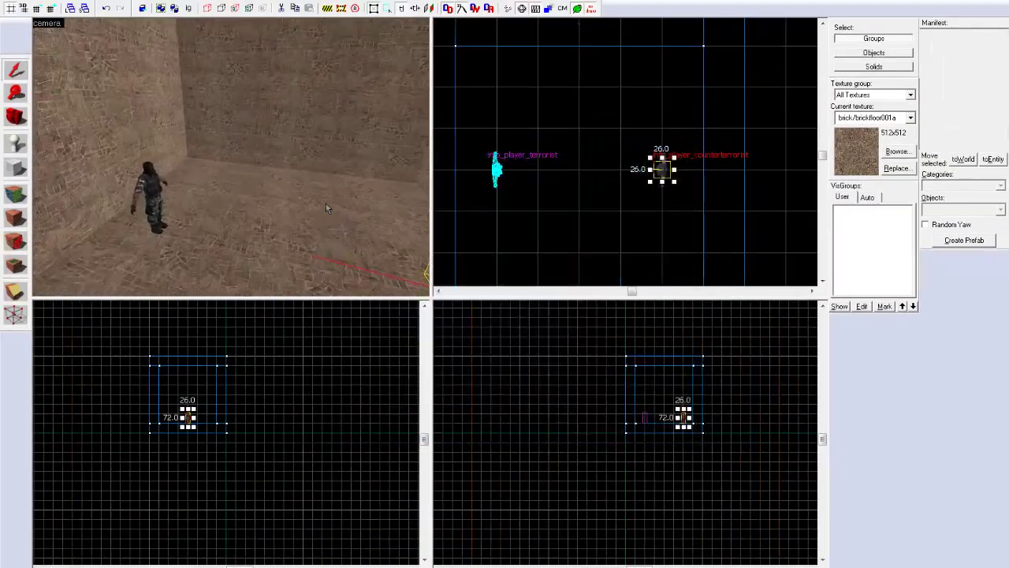
{"action": "key", "text": "a"}
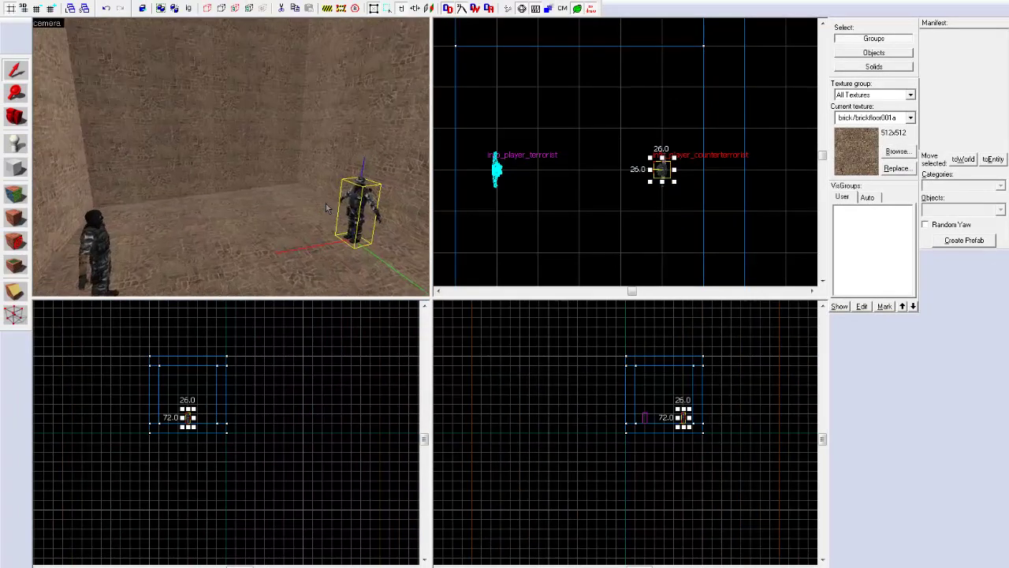
{"action": "key", "text": "w"}
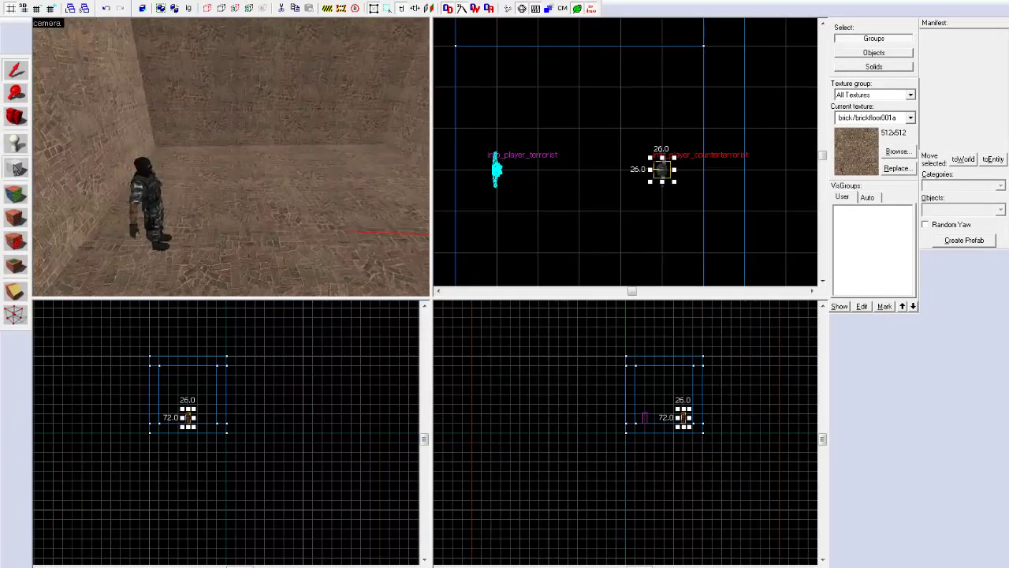
{"action": "left_click", "coordinate": [15, 168]}
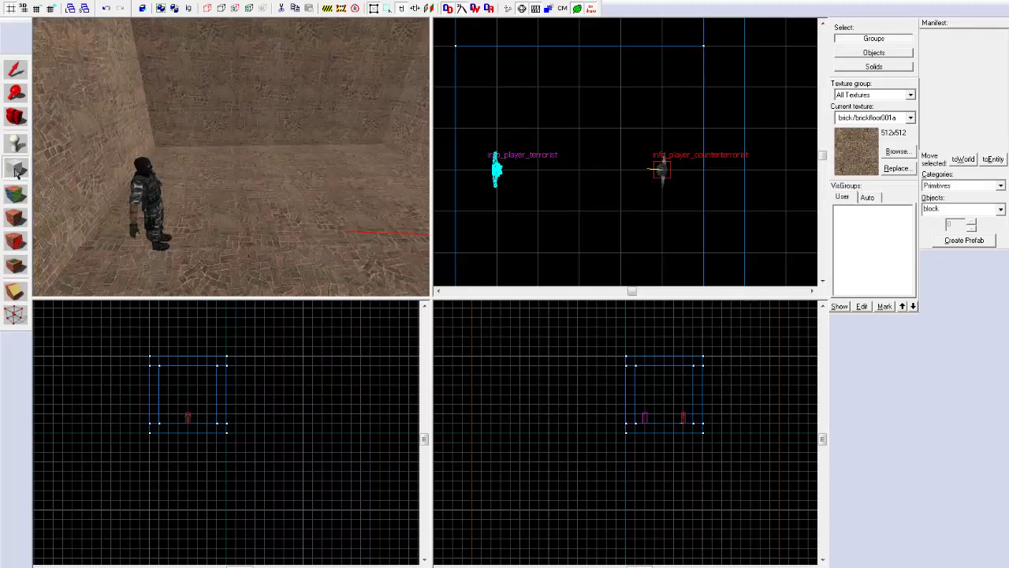
{"action": "left_click_drag", "start_coordinate": [494, 82], "coordinate": [541, 131]}
{"action": "scroll", "coordinate": [666, 419], "scroll_direction": "up", "scroll_amount": 1}
{"action": "scroll", "coordinate": [671, 412], "scroll_direction": "up", "scroll_amount": 4}
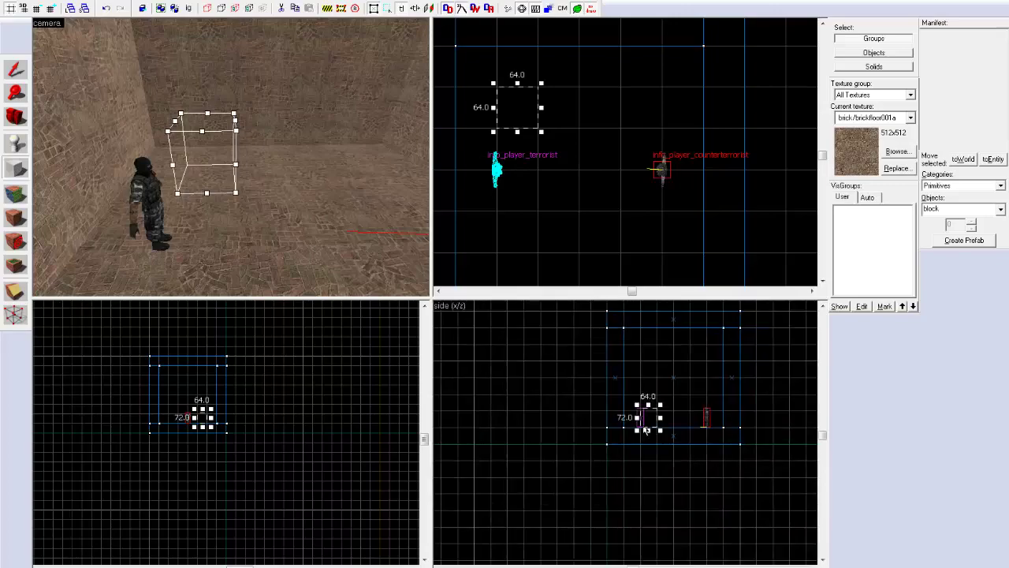
{"action": "left_click_drag", "start_coordinate": [656, 390], "coordinate": [656, 391]}
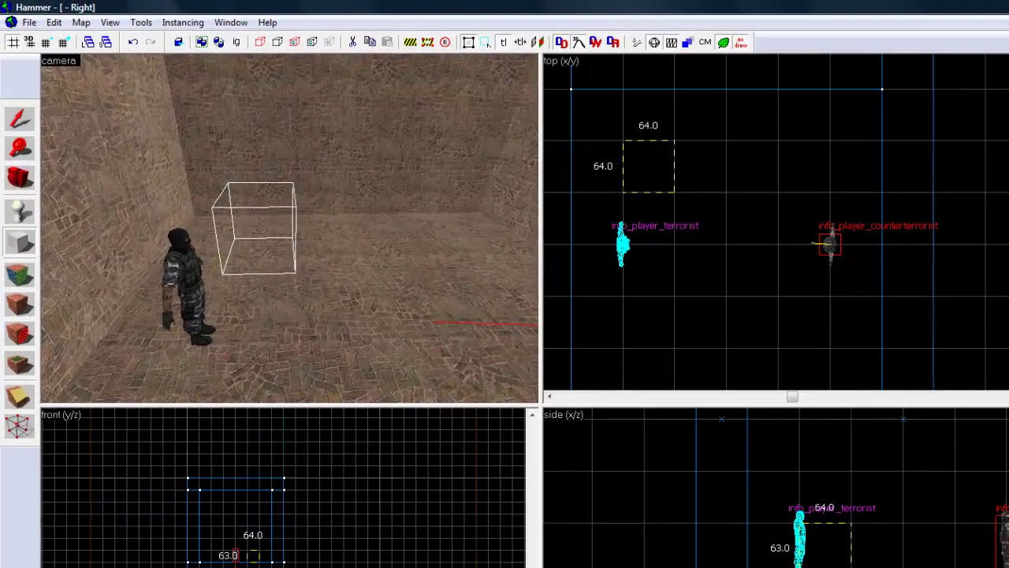
{"action": "key", "text": "Return"}
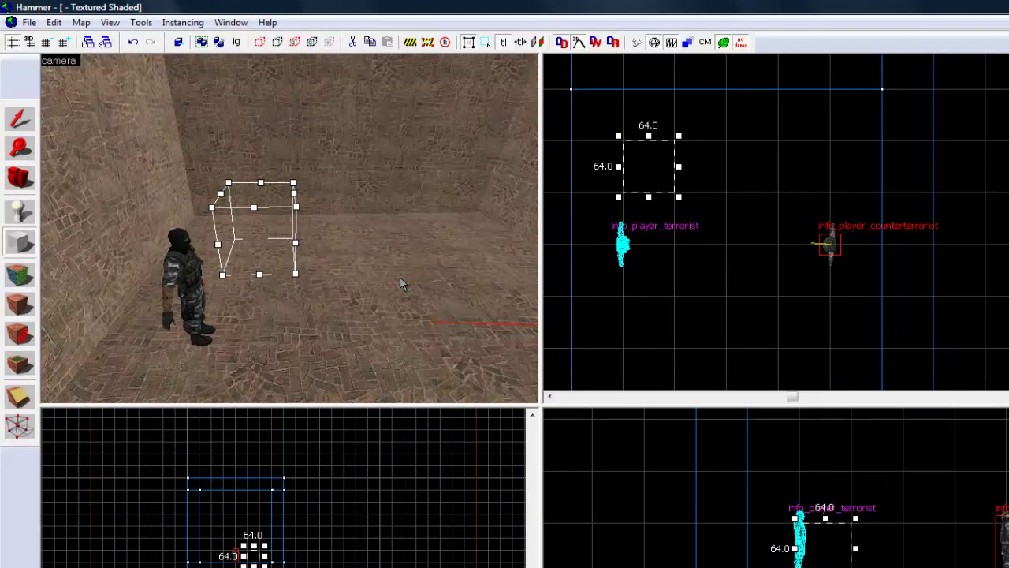
{"action": "key", "text": "Return"}
Duplicate the 64-unit cube directly beside the original, toward the counter-terrorist side of the room.
{"action": "key", "text": "z"}
{"action": "key", "text": "w"}
{"action": "key", "text": "d"}
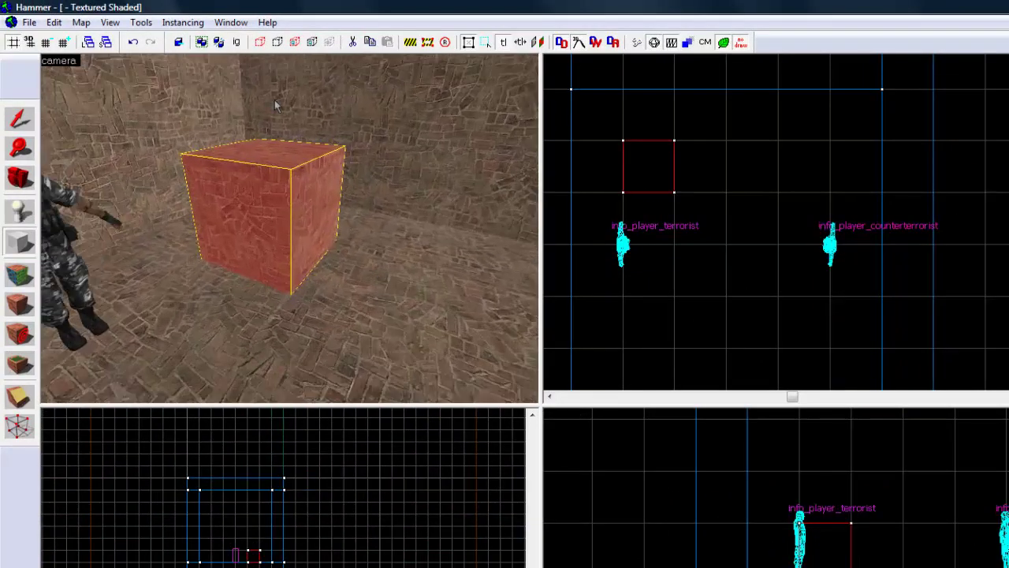
{"action": "key", "text": "Down"}
{"action": "left_click", "coordinate": [20, 118]}
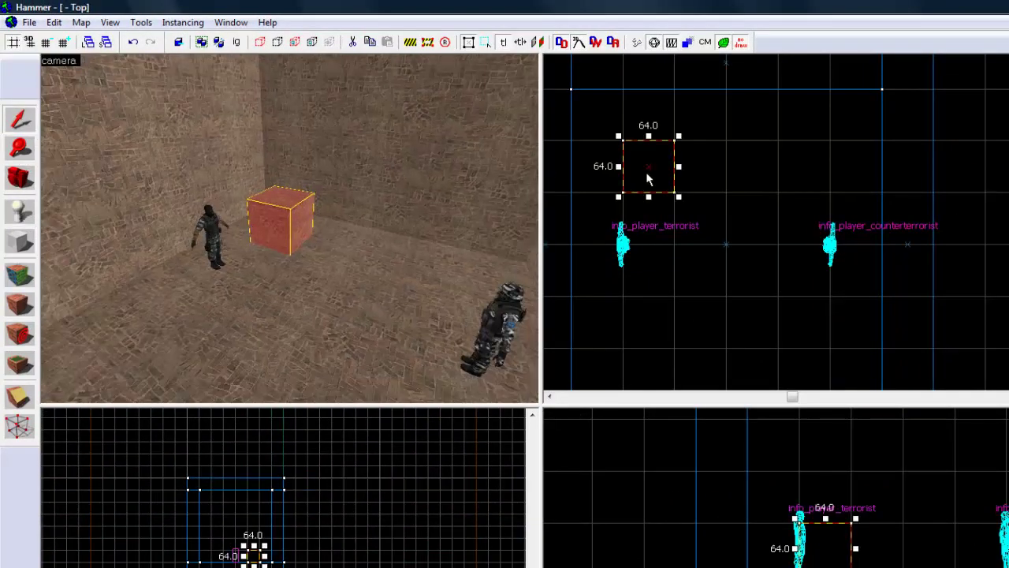
{"action": "left_click_drag", "start_coordinate": [642, 165], "coordinate": [700, 166]}
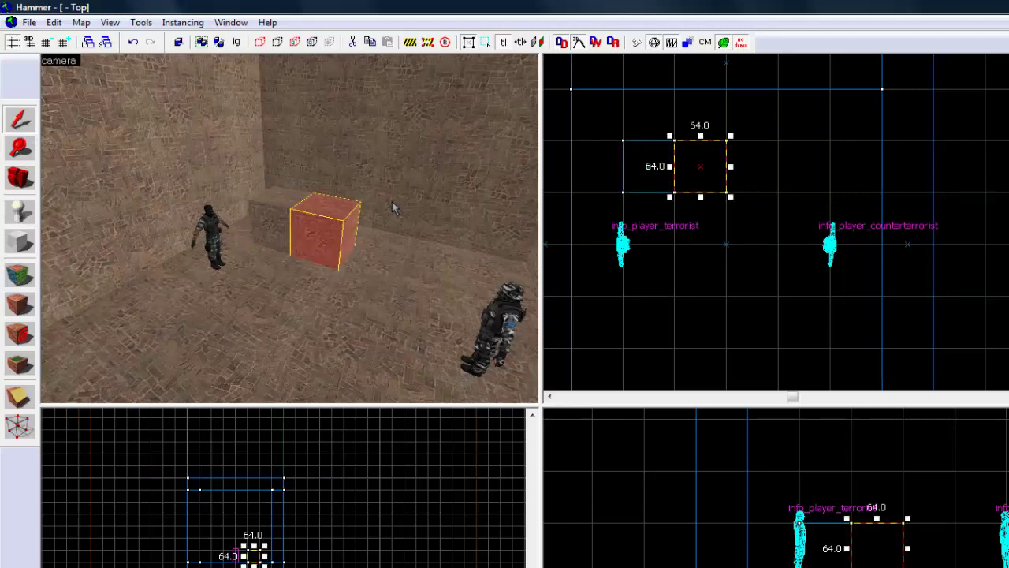
{"action": "key", "text": "Left"}
{"action": "key", "text": "w"}
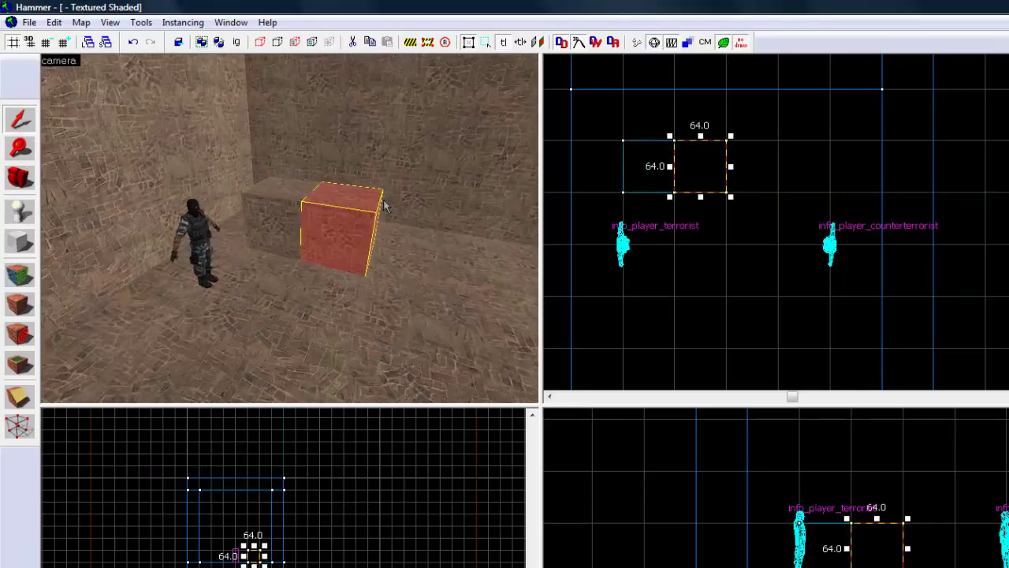
Refine the grid and shrink the duplicated cube to 64 wide, 32 deep and 32 high.
{"action": "mouse_move", "coordinate": [701, 198]}
{"action": "left_mouse_down"}
{"action": "mouse_move", "coordinate": [698, 158]}
{"action": "mouse_move", "coordinate": [700, 199]}
{"action": "left_mouse_up"}
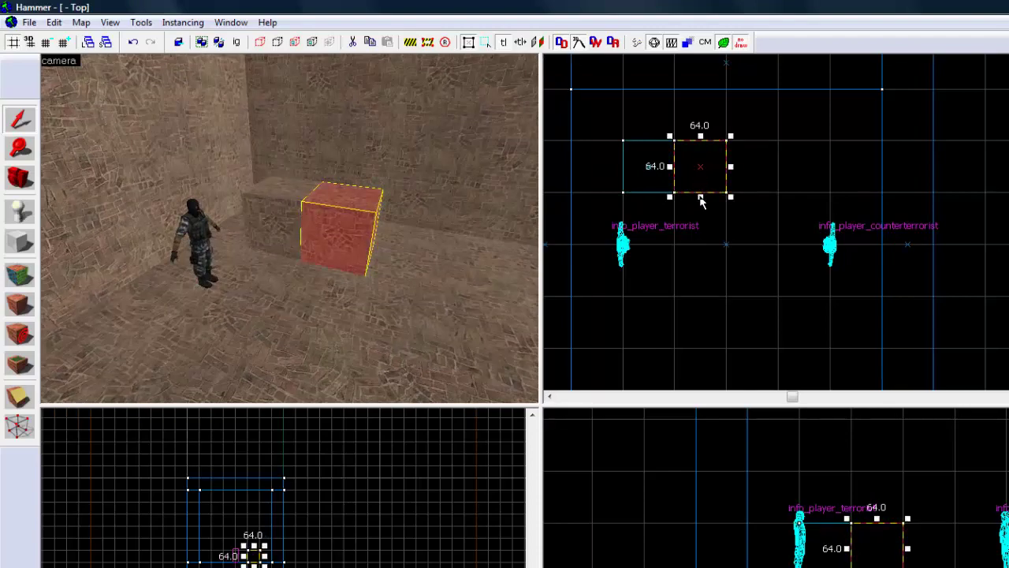
{"action": "left_click", "coordinate": [47, 44]}
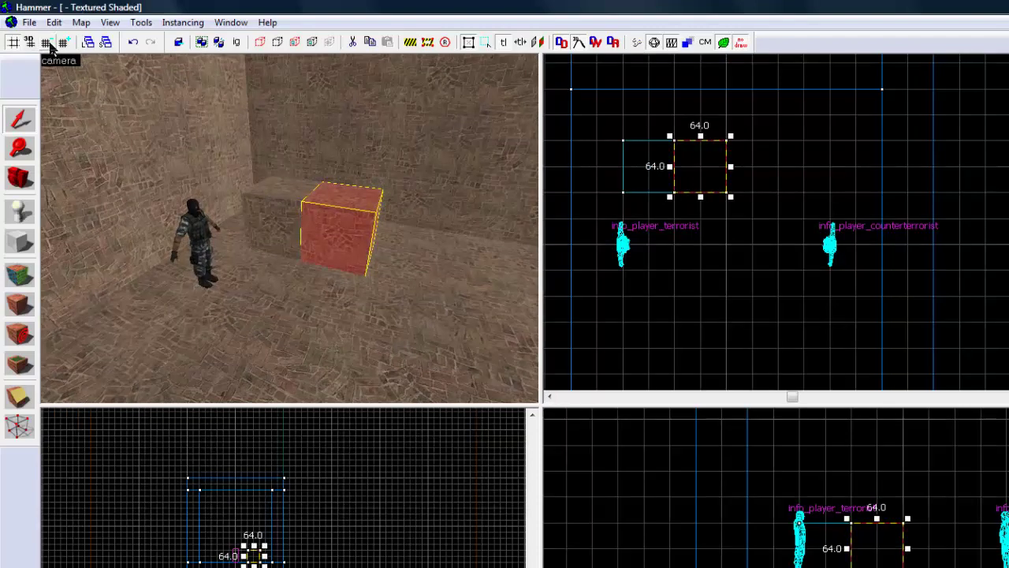
{"action": "left_click", "coordinate": [46, 45]}
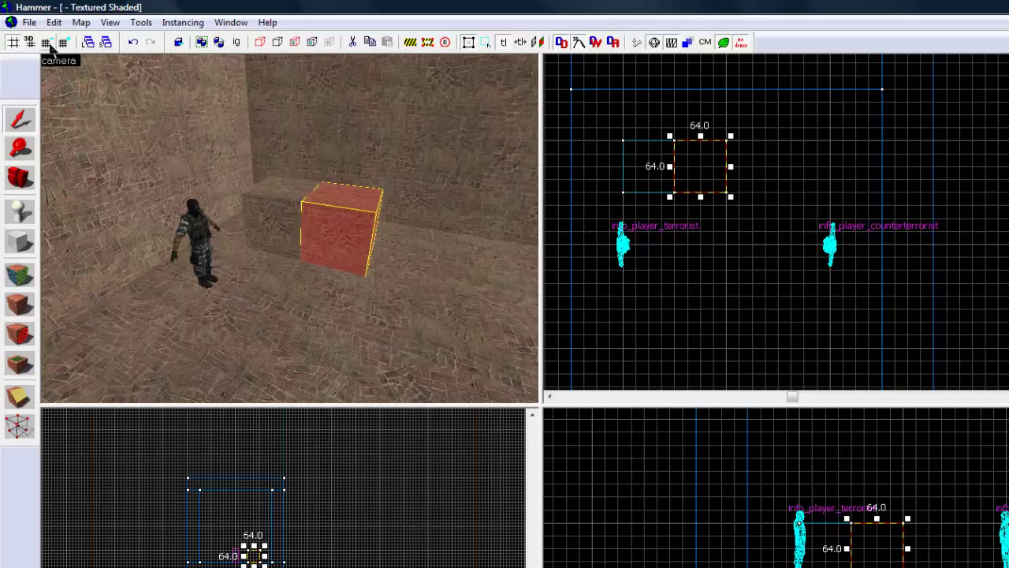
{"action": "scroll", "coordinate": [554, 141], "scroll_direction": "up", "scroll_amount": 4}
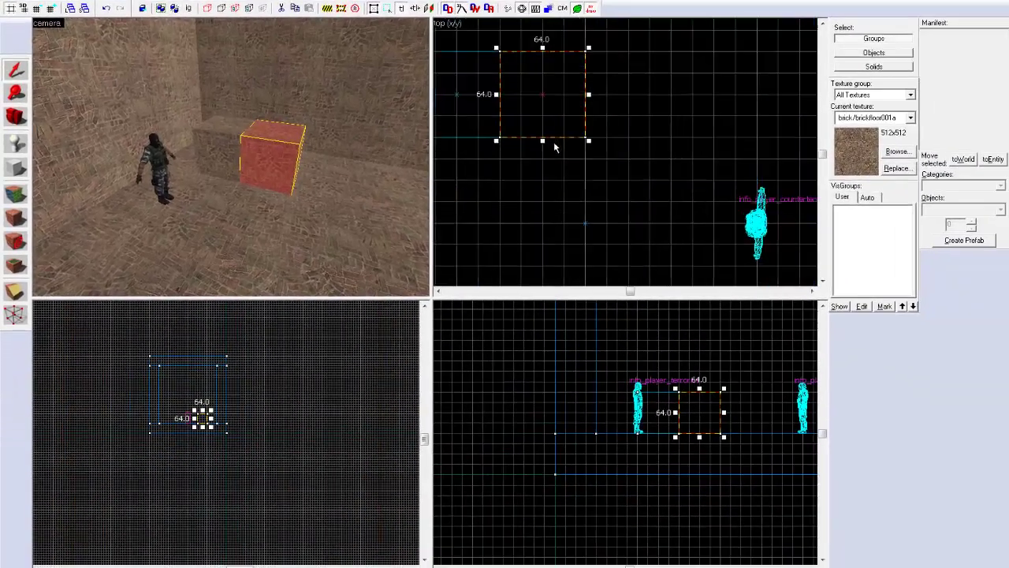
{"action": "scroll", "coordinate": [536, 144], "scroll_direction": "down", "scroll_amount": 2}
{"action": "left_click_drag", "start_coordinate": [537, 143], "coordinate": [537, 99]}
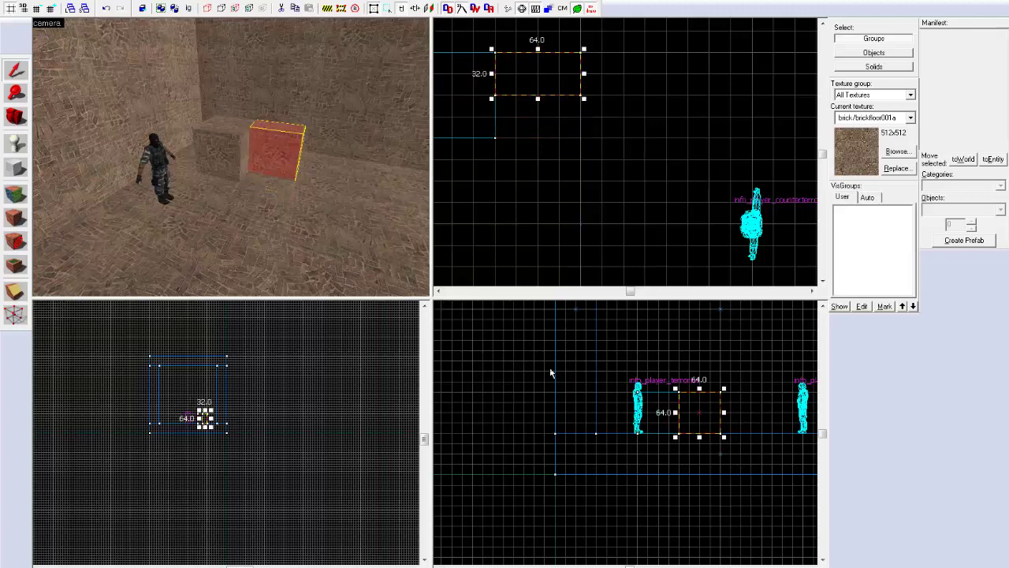
{"action": "scroll", "coordinate": [204, 417], "scroll_direction": "up", "scroll_amount": 2}
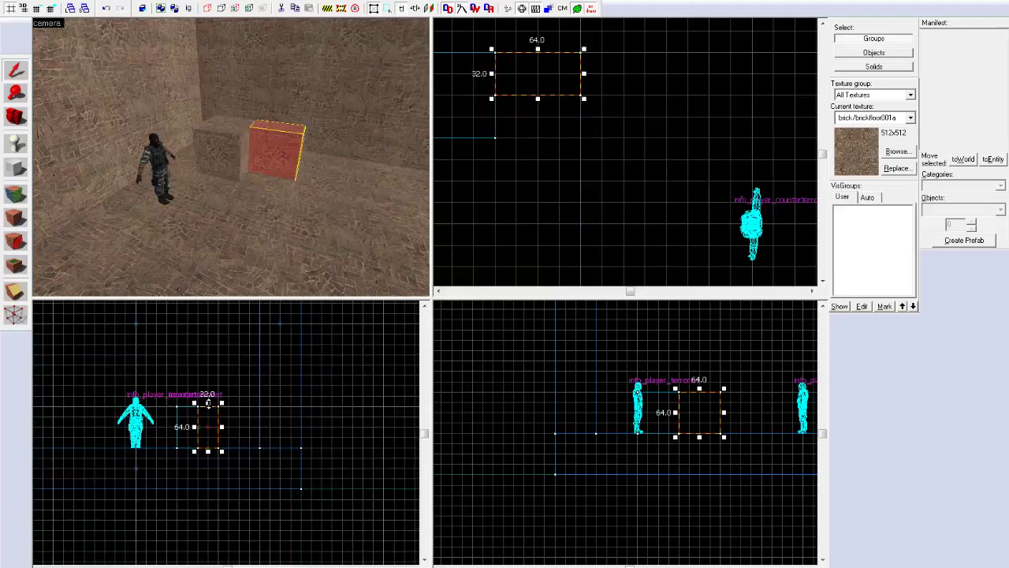
{"action": "left_click_drag", "start_coordinate": [207, 403], "coordinate": [207, 424]}
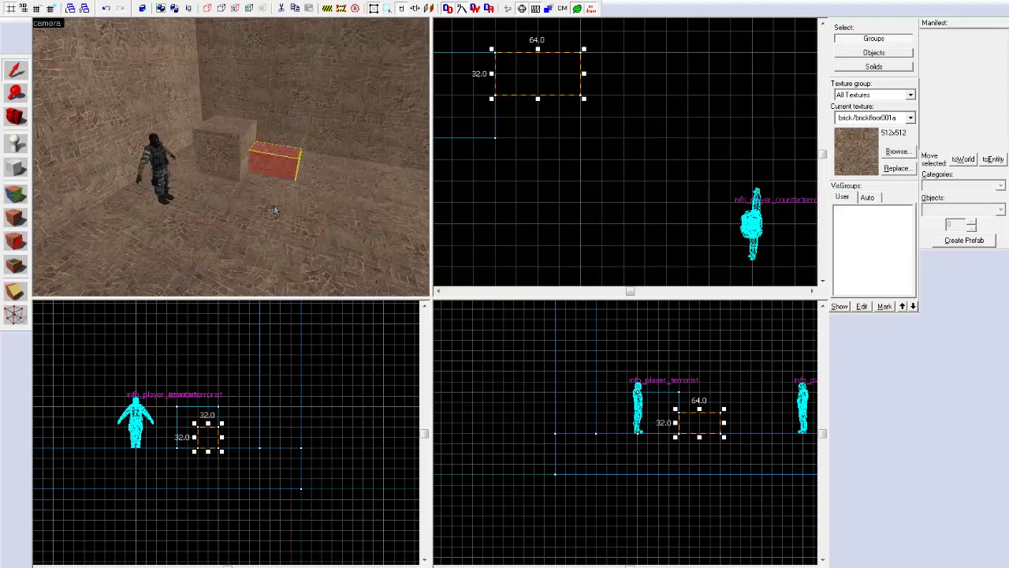
Duplicate the 64 × 32 × 32 block in front of itself and on top at the back, forming two steps.
{"action": "key", "text": "z"}
{"action": "key", "text": "d"}
{"action": "key", "text": "z"}
{"action": "left_click_drag", "start_coordinate": [514, 84], "coordinate": [512, 127]}
{"action": "left_click_drag", "start_coordinate": [189, 436], "coordinate": [209, 416]}
{"action": "key", "text": "Right"}
{"action": "key", "text": "w"}
{"action": "key", "text": "Right"}
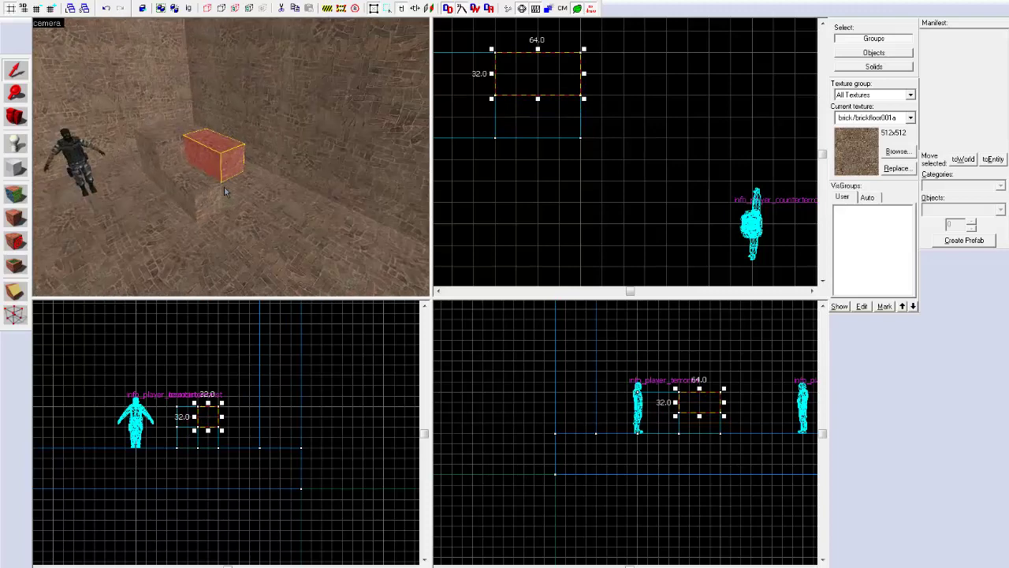
{"action": "key", "text": "Down"}
{"action": "key", "text": "Left"}
{"action": "key", "text": "Right"}
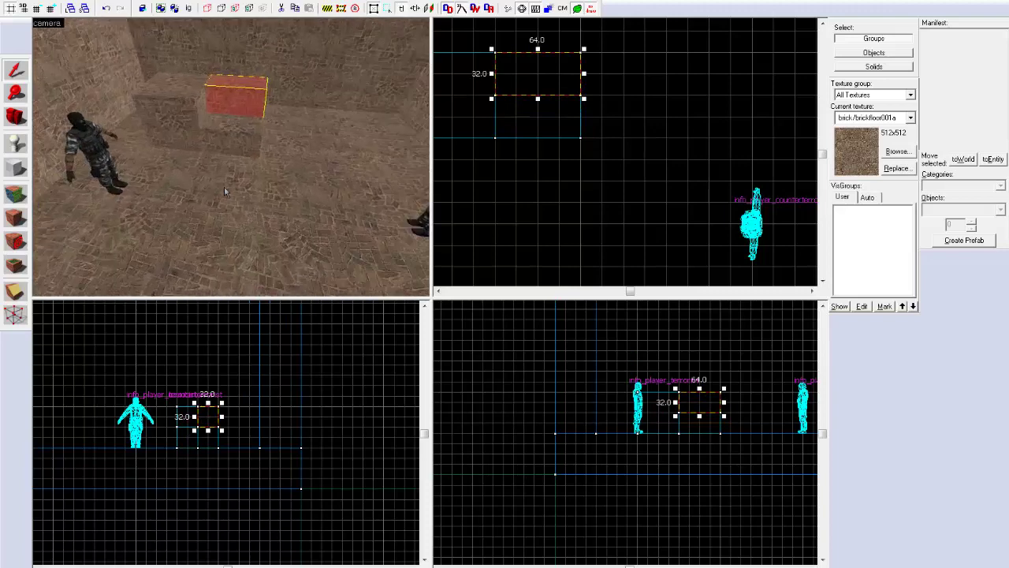
Duplicate a block beside the two steps, shrink it to 64 × 16 × 16, and repeat it diagonally as four rising steps.
{"action": "left_click_drag", "start_coordinate": [580, 79], "coordinate": [617, 69]}
{"action": "scroll", "coordinate": [202, 432], "scroll_direction": "up", "scroll_amount": 1}
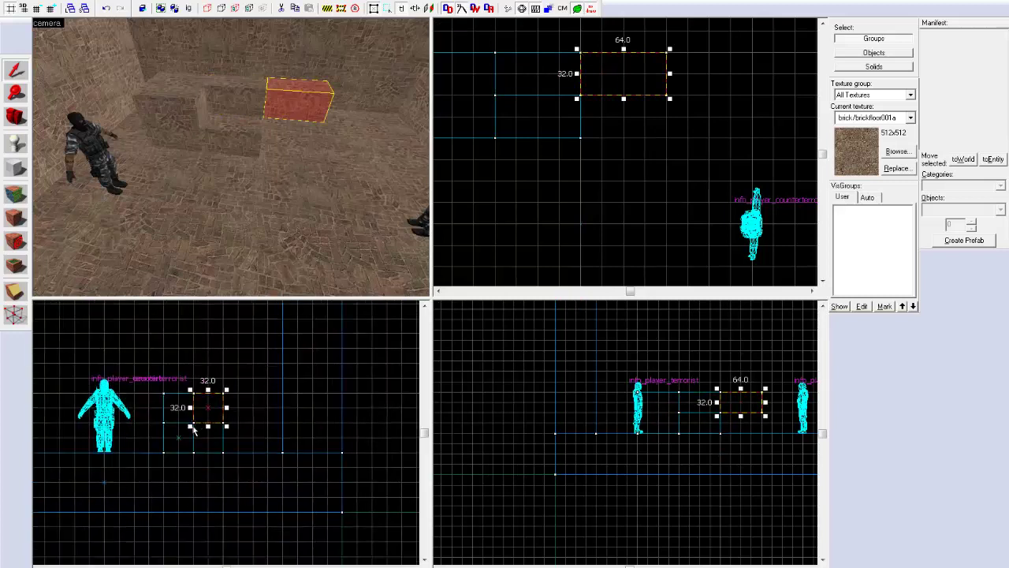
{"action": "mouse_move", "coordinate": [189, 427]}
{"action": "left_mouse_down"}
{"action": "mouse_move", "coordinate": [207, 412]}
{"action": "mouse_move", "coordinate": [175, 444]}
{"action": "left_mouse_up"}
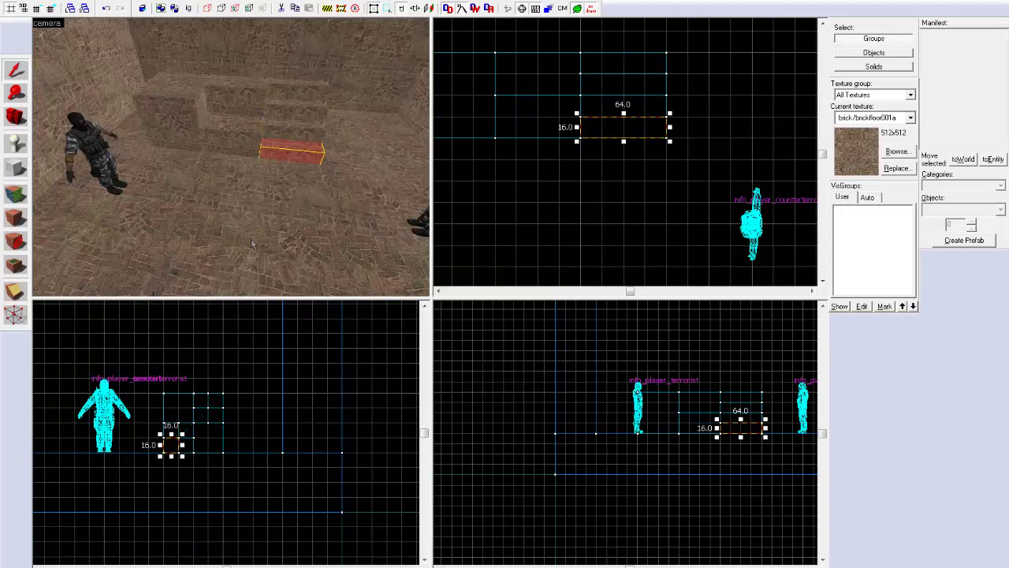
Duplicate a 16-unit step block beside the four steps and, on a finer grid, shrink it to 64 × 8 × 8.
{"action": "key", "text": "d"}
{"action": "key", "text": "d"}
{"action": "key", "text": "z"}
{"action": "mouse_move", "coordinate": [595, 130]}
{"action": "left_mouse_down"}
{"action": "mouse_move", "coordinate": [689, 62]}
{"action": "mouse_move", "coordinate": [682, 65]}
{"action": "left_mouse_up"}
{"action": "left_click", "coordinate": [38, 10]}
{"action": "left_click", "coordinate": [39, 10]}
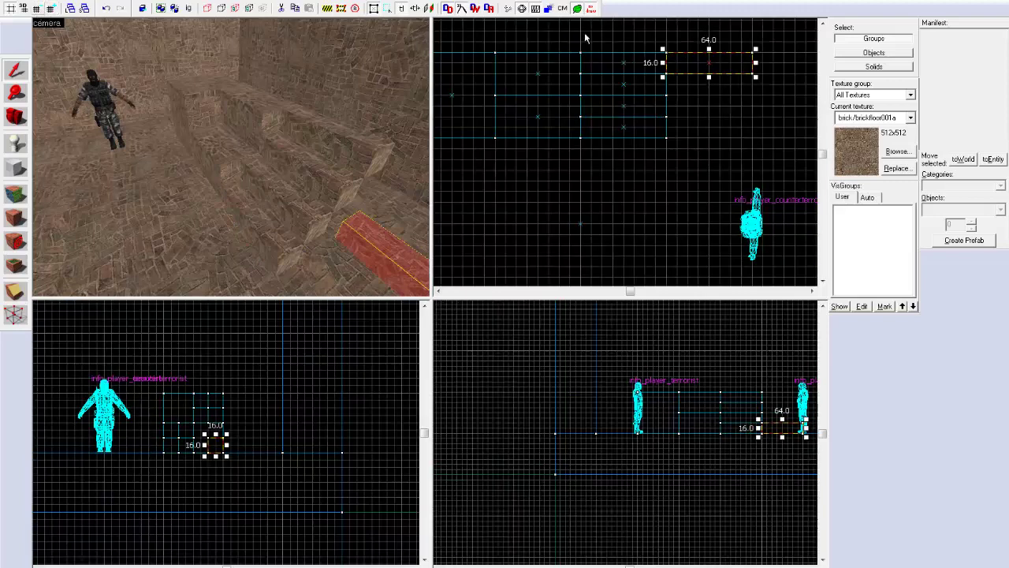
{"action": "left_click_drag", "start_coordinate": [708, 79], "coordinate": [709, 66]}
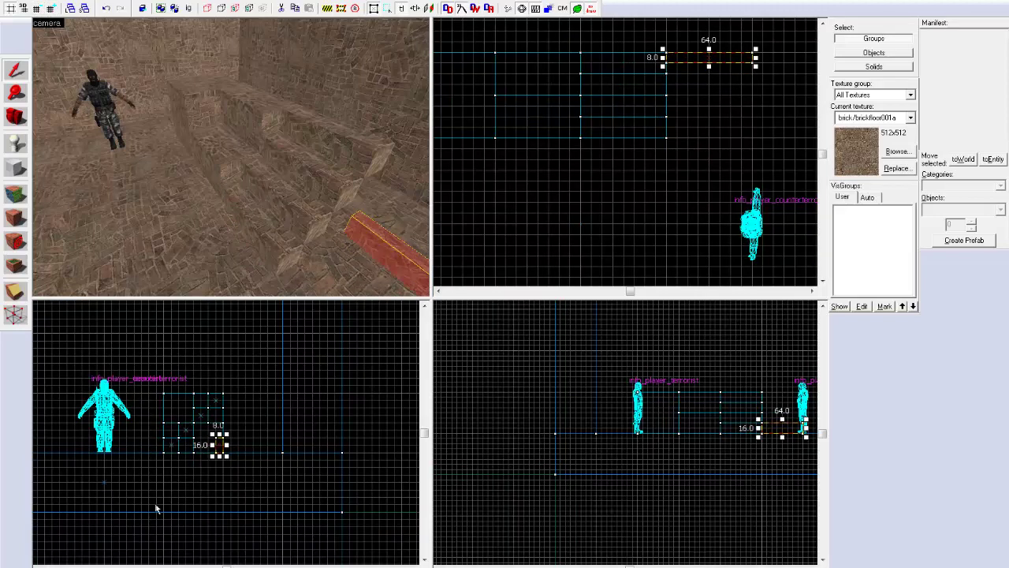
{"action": "scroll", "coordinate": [234, 430], "scroll_direction": "up", "scroll_amount": 2}
{"action": "left_click_drag", "start_coordinate": [238, 406], "coordinate": [237, 338]}
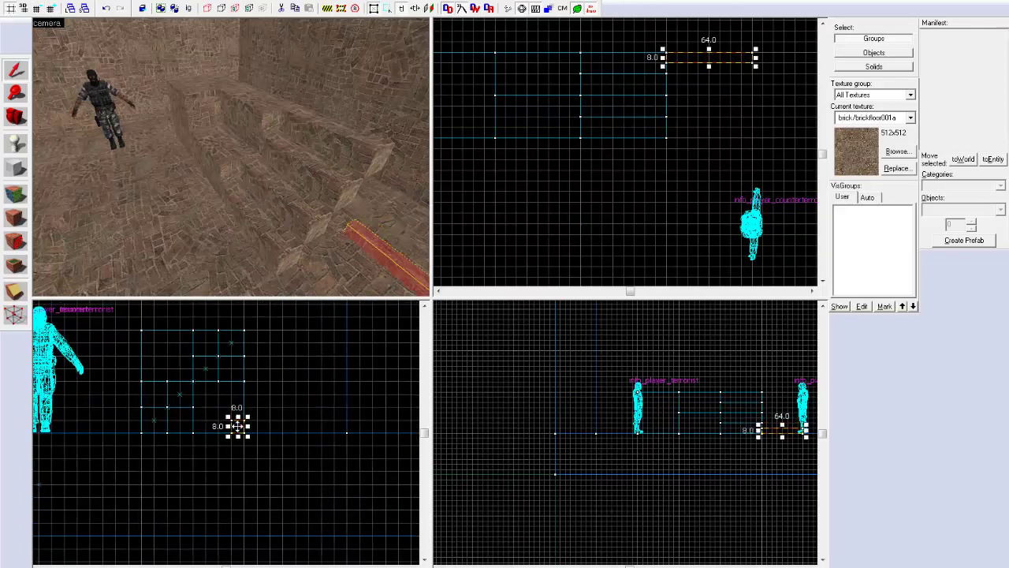
Duplicate the 8-unit block diagonally to form a row of eight rising steps.
{"action": "left_click_drag", "start_coordinate": [284, 305], "coordinate": [202, 404]}
{"action": "key", "text": "z"}
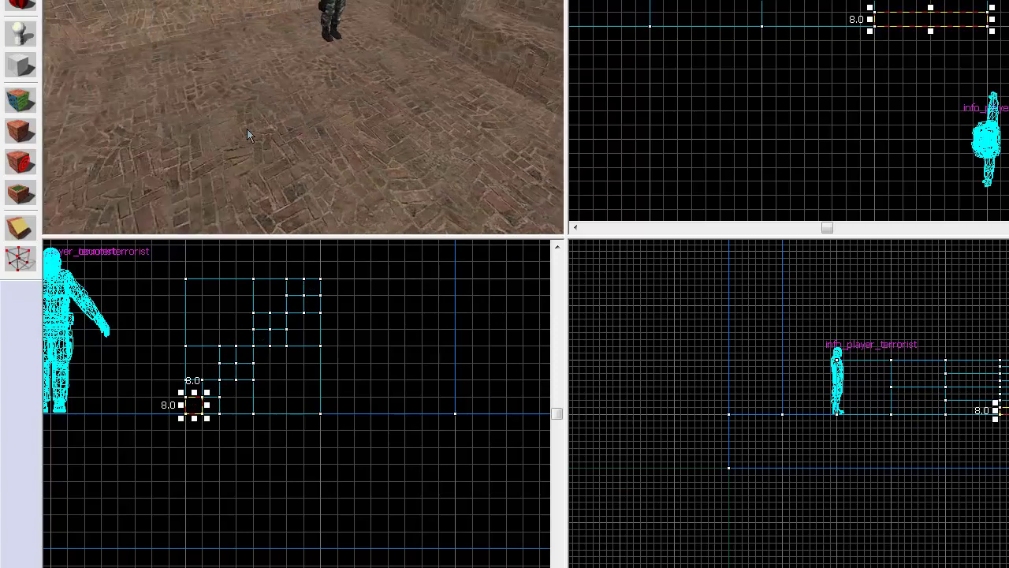
{"action": "key", "text": "w"}
{"action": "key", "text": "s"}
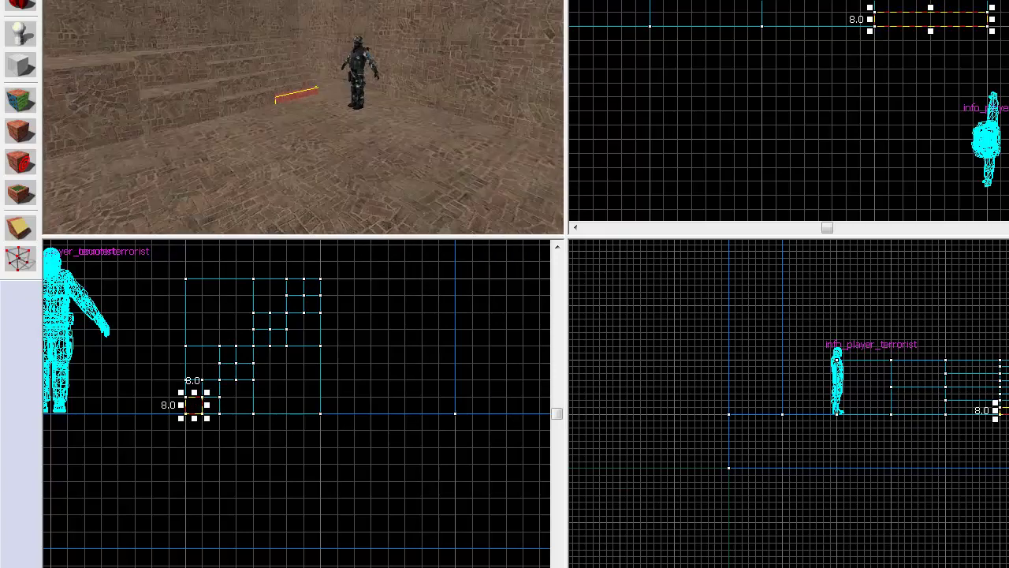
Select all the 64, 32, 16 and 8 unit step blocks together.
{"action": "key", "text": "z"}
{"action": "left_click", "coordinate": [149, 111]}
{"action": "left_click", "coordinate": [229, 92], "text": "ctrl"}
{"action": "left_click", "coordinate": [229, 71], "text": "ctrl"}
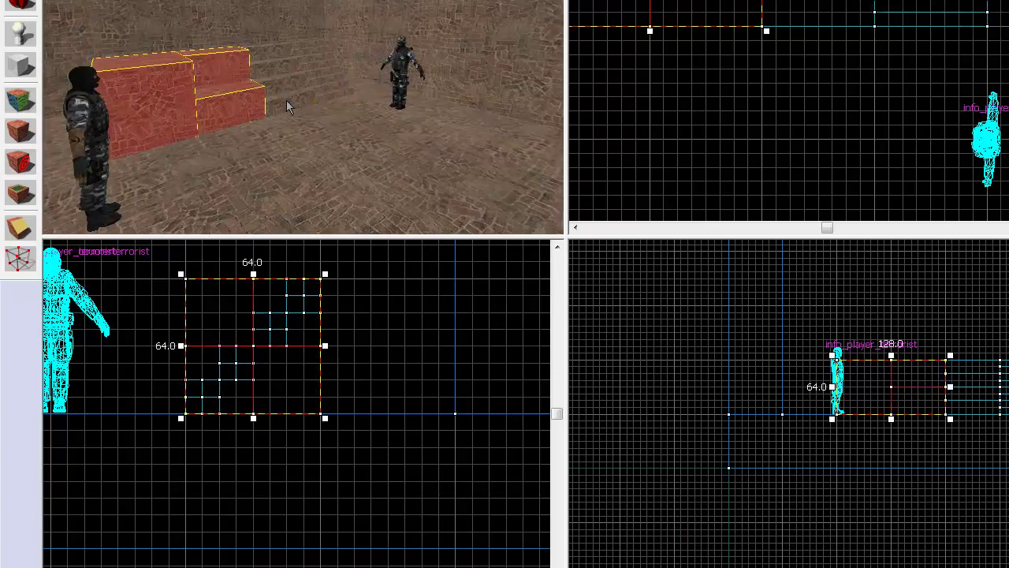
{"action": "left_click", "coordinate": [286, 101], "text": "ctrl"}
{"action": "left_click", "coordinate": [281, 86], "text": "ctrl"}
{"action": "left_click", "coordinate": [277, 70], "text": "ctrl"}
{"action": "left_click", "coordinate": [273, 55], "text": "ctrl"}
{"action": "left_click", "coordinate": [330, 88], "text": "ctrl"}
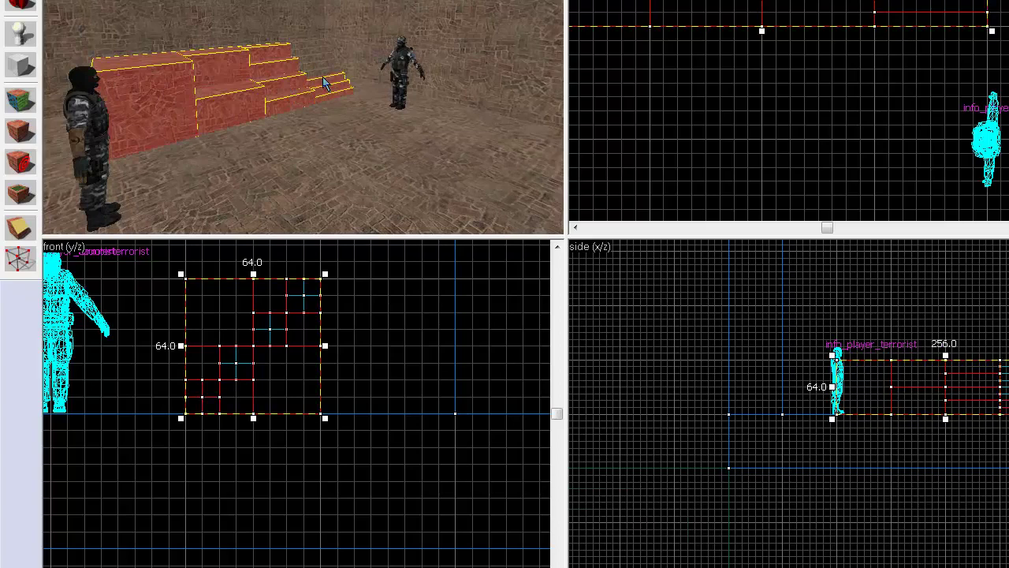
{"action": "left_click", "coordinate": [305, 52], "text": "ctrl"}
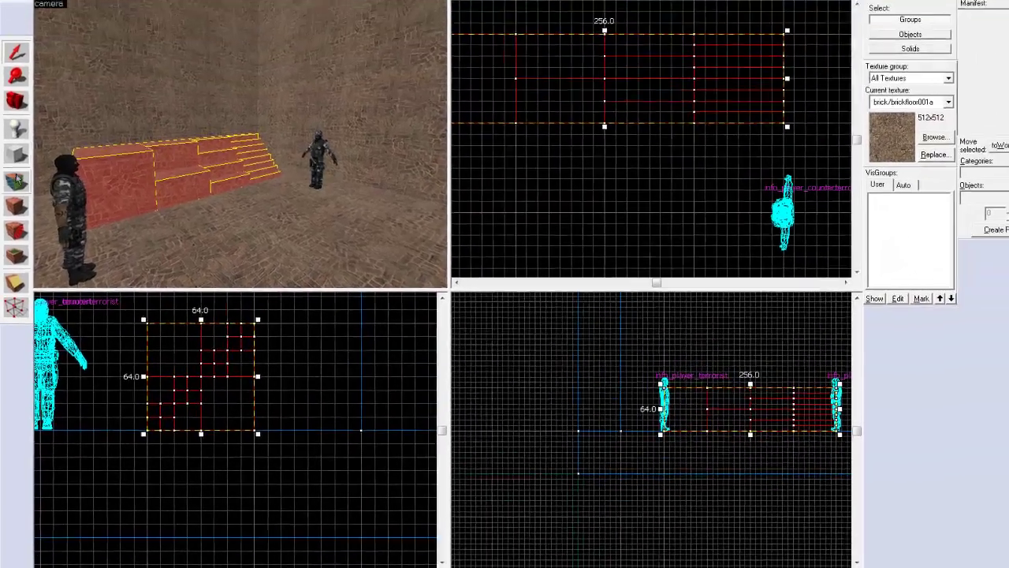
Apply the brick/brickwall038a texture to all faces of the selected step blocks.
{"action": "key", "text": "shift+a"}
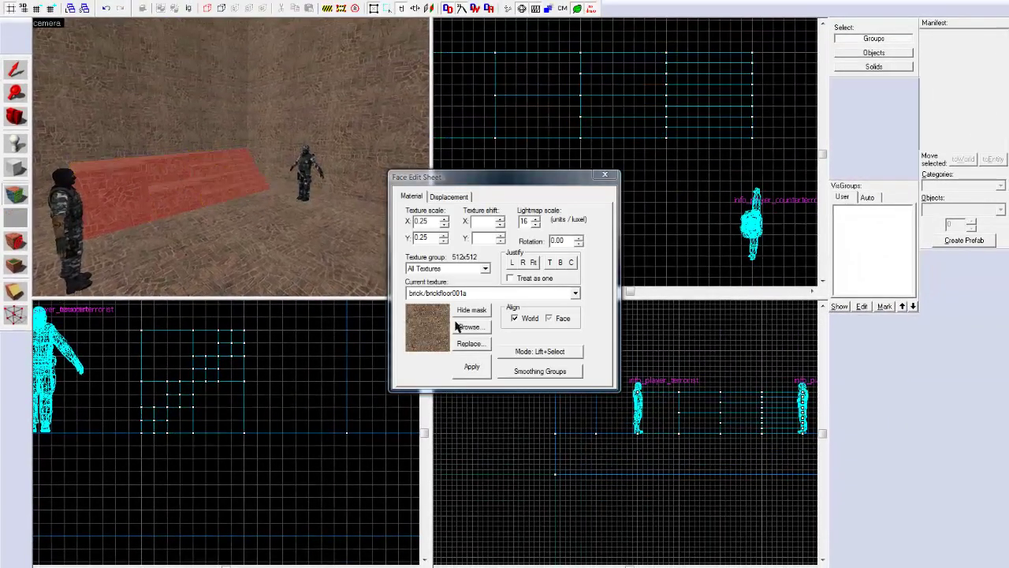
{"action": "left_click", "coordinate": [465, 327]}
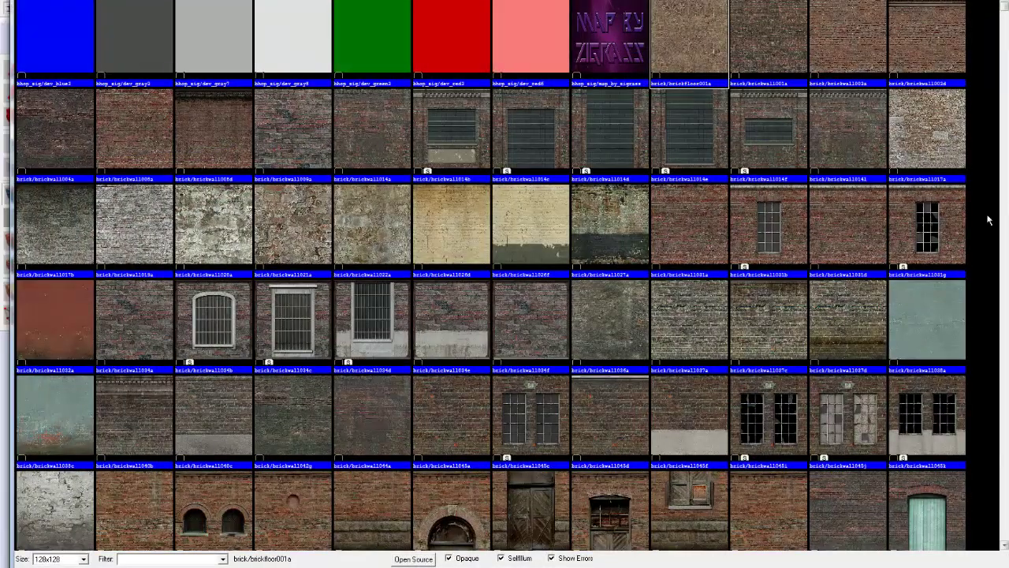
{"action": "double_click", "coordinate": [931, 332]}
{"action": "left_click", "coordinate": [471, 366]}
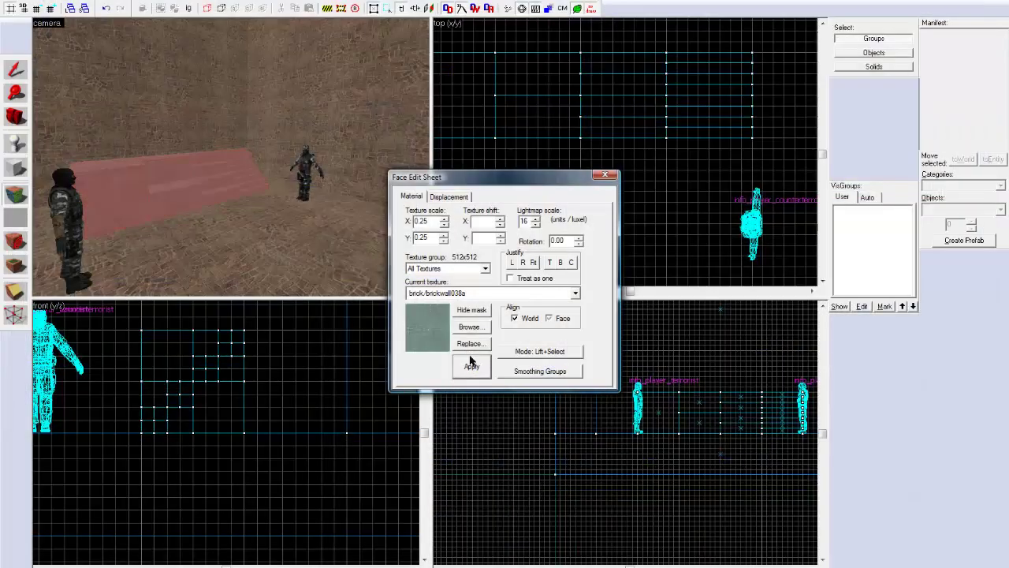
{"action": "left_click", "coordinate": [607, 174]}
Create a 32 × 32 × 64 block on the open floor away from the steps.
{"action": "key", "text": "z"}
{"action": "key", "text": "w"}
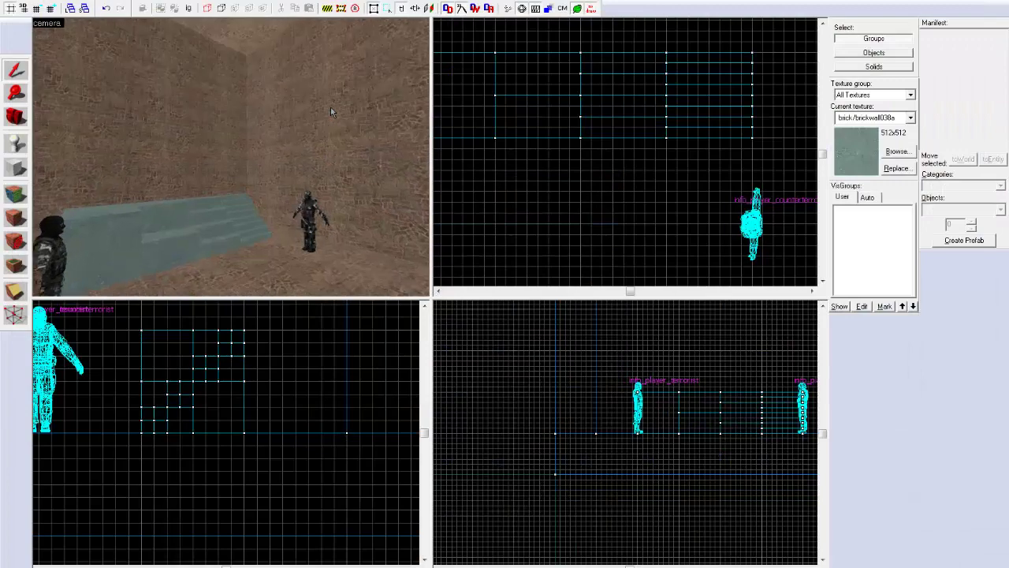
{"action": "key", "text": "s"}
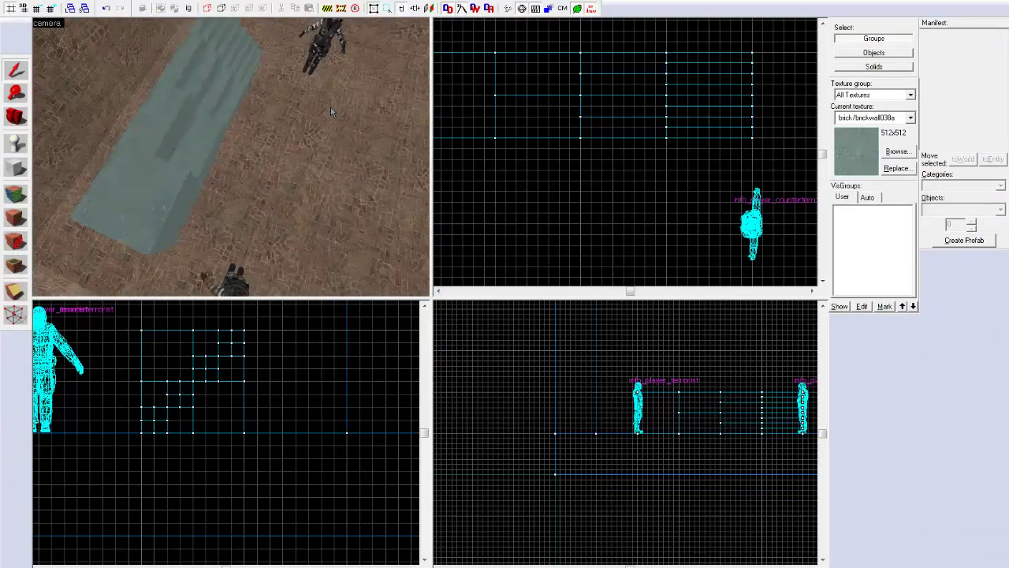
{"action": "key", "text": "d"}
{"action": "key", "text": "d"}
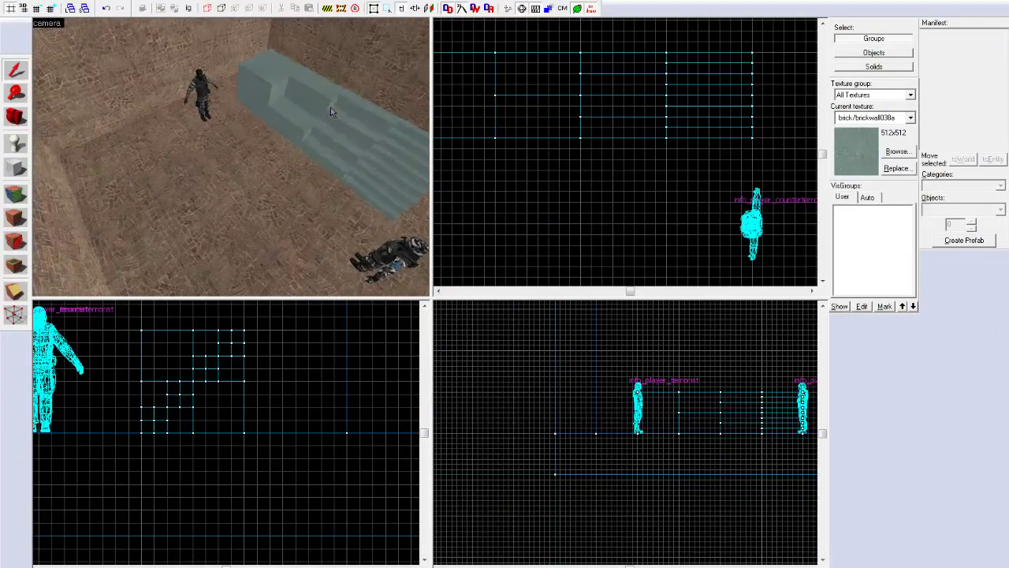
{"action": "left_click_drag", "start_coordinate": [330, 108], "coordinate": [330, 108]}
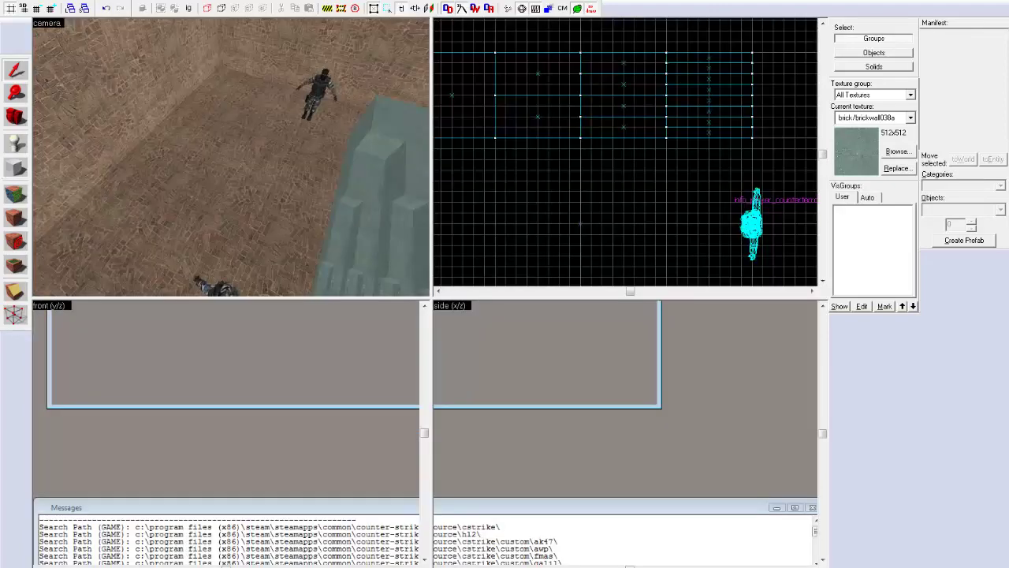
{"action": "left_click", "coordinate": [26, 170]}
{"action": "scroll", "coordinate": [547, 177], "scroll_direction": "down", "scroll_amount": 6}
{"action": "scroll", "coordinate": [552, 245], "scroll_direction": "up", "scroll_amount": 6}
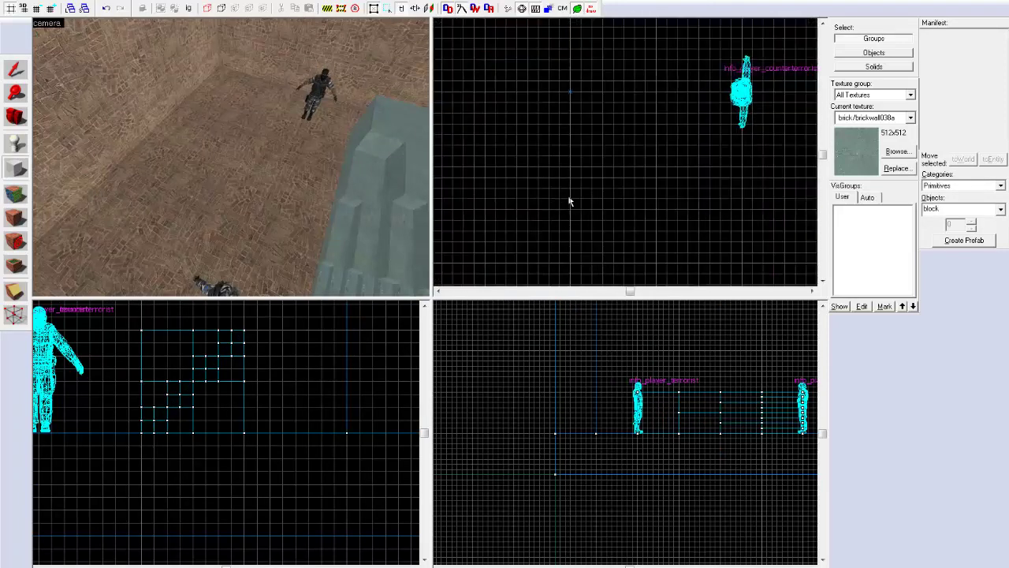
{"action": "left_click_drag", "start_coordinate": [571, 185], "coordinate": [603, 209]}
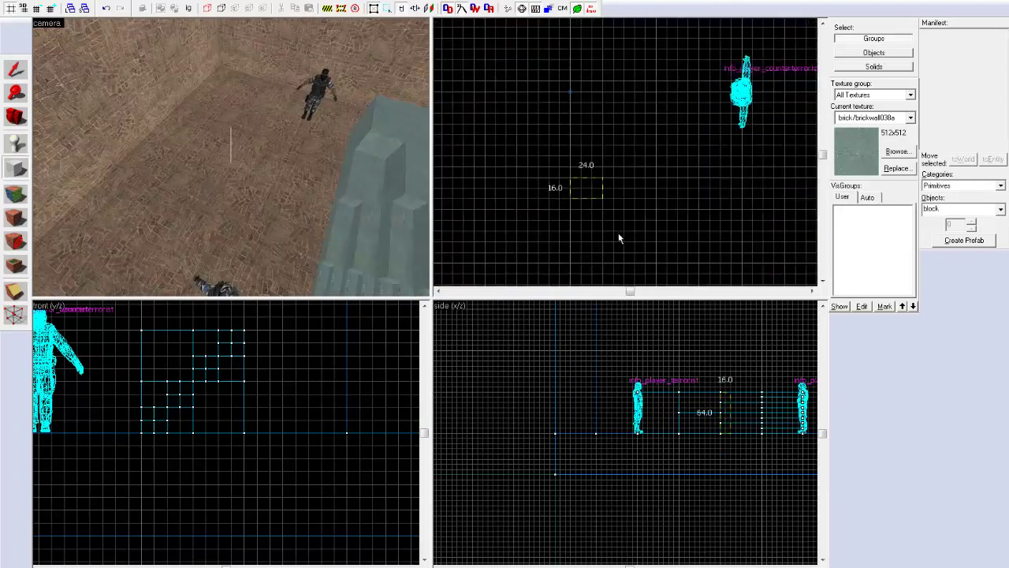
{"action": "mouse_move", "coordinate": [628, 245]}
{"action": "left_mouse_down"}
{"action": "mouse_move", "coordinate": [630, 257]}
{"action": "mouse_move", "coordinate": [630, 248]}
{"action": "left_mouse_up"}
{"action": "key", "text": "Return"}
Clip one vertical corner off the new block diagonally between the midpoints of two adjacent sides, keeping the larger part.
{"action": "scroll", "coordinate": [210, 192], "scroll_direction": "up", "scroll_amount": 5}
{"action": "scroll", "coordinate": [211, 193], "scroll_direction": "down", "scroll_amount": 5}
{"action": "middle_click_drag", "start_coordinate": [211, 192], "coordinate": [43, 250]}
{"action": "left_click", "coordinate": [14, 292]}
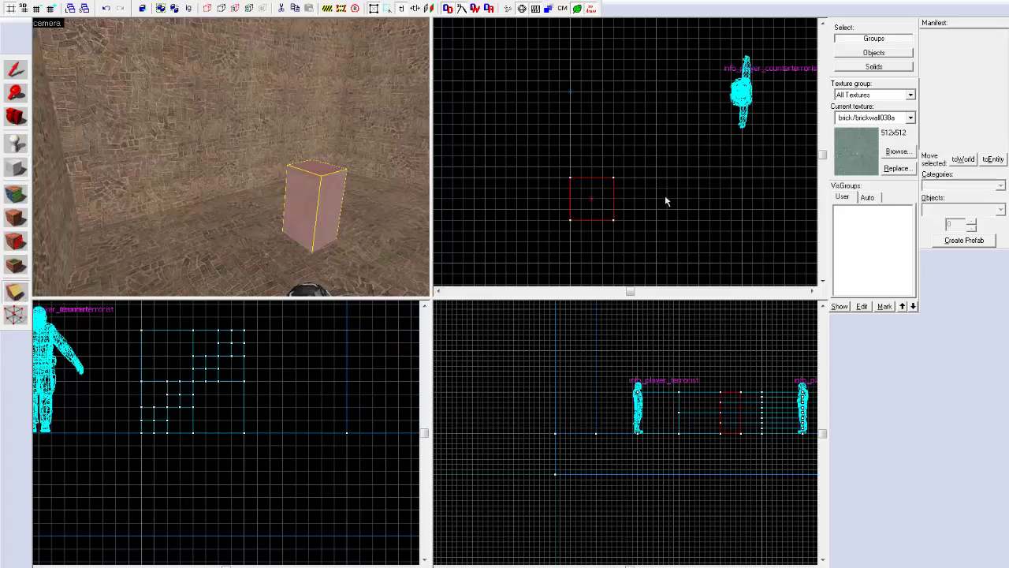
{"action": "left_click_drag", "start_coordinate": [614, 198], "coordinate": [597, 220]}
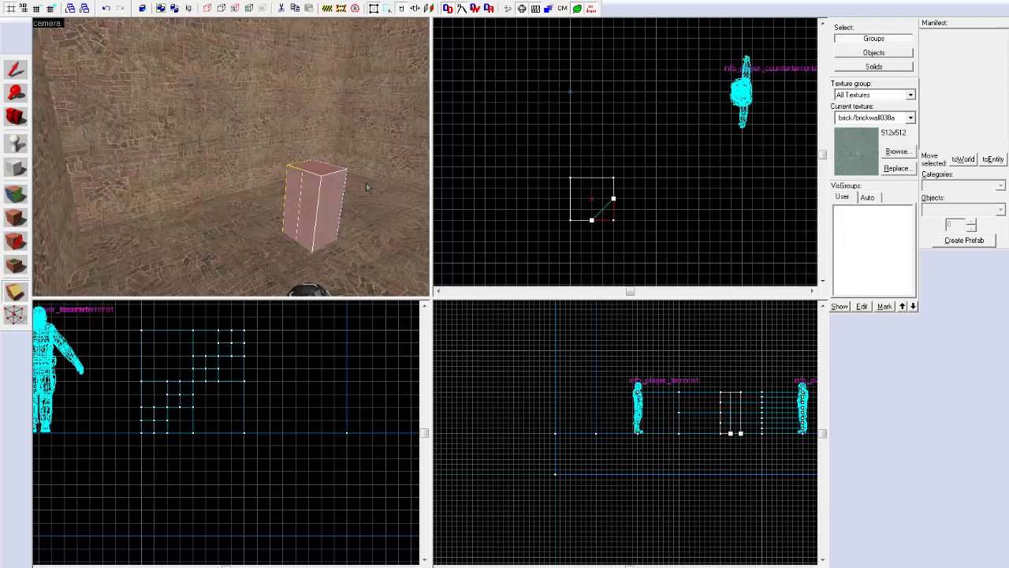
{"action": "scroll", "coordinate": [297, 189], "scroll_direction": "up", "scroll_amount": 3}
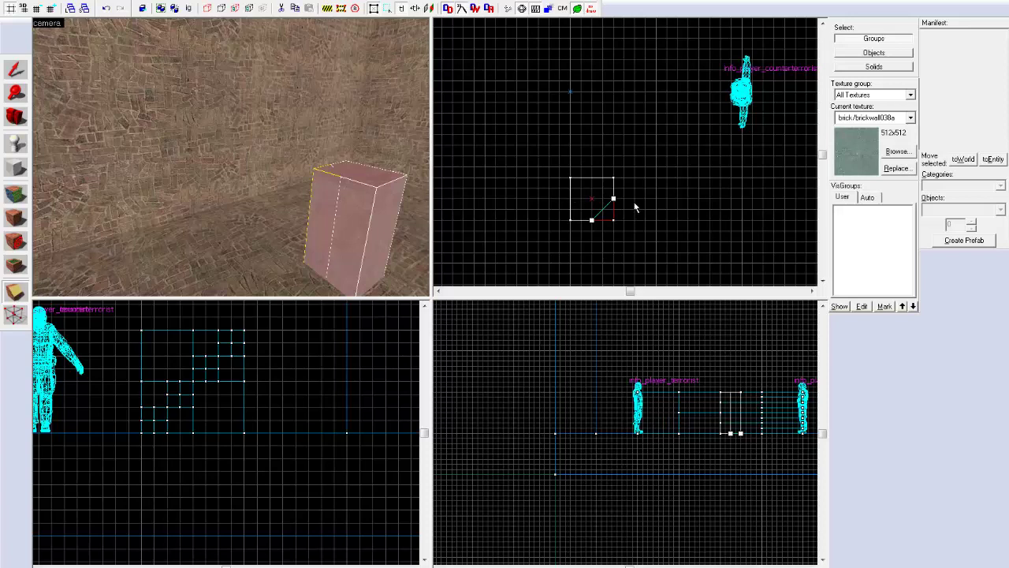
{"action": "key", "text": "shift+x"}
{"action": "key", "text": "shift+x"}
{"action": "key", "text": "Return"}
{"action": "key", "text": "d"}
{"action": "key", "text": "d"}
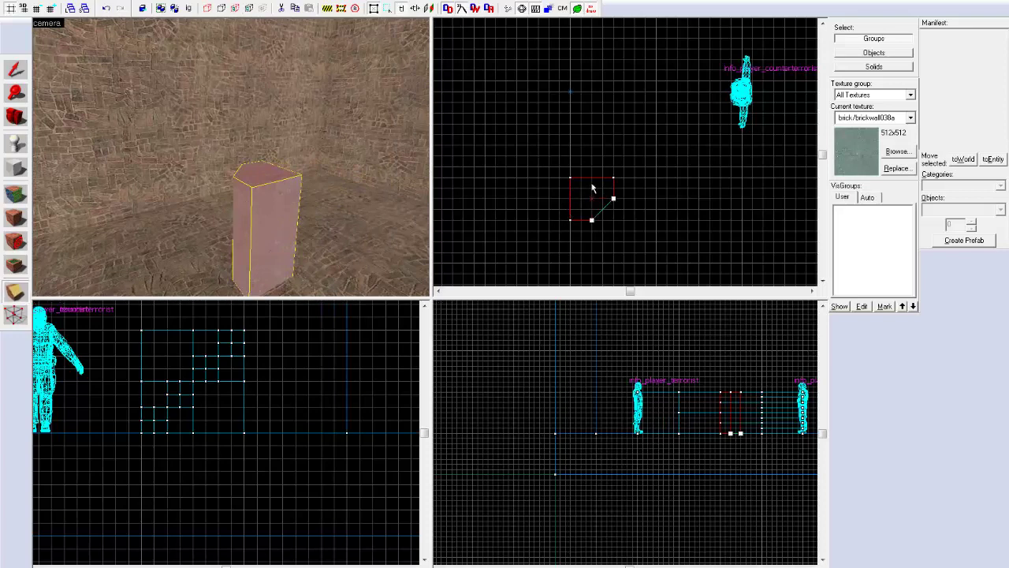
{"action": "left_click", "coordinate": [9, 67]}
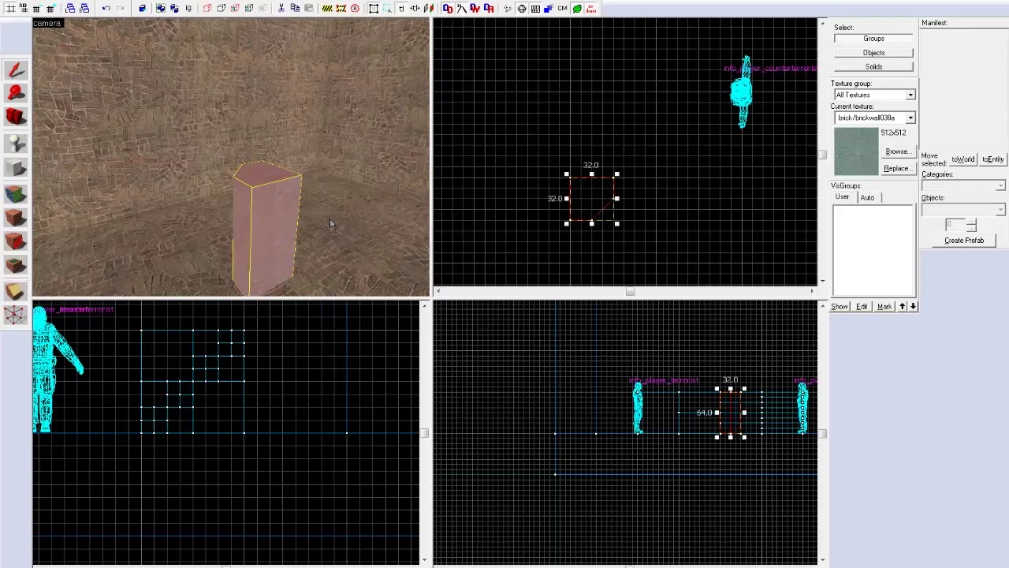
{"action": "left_click", "coordinate": [14, 192]}
{"action": "left_click", "coordinate": [17, 296]}
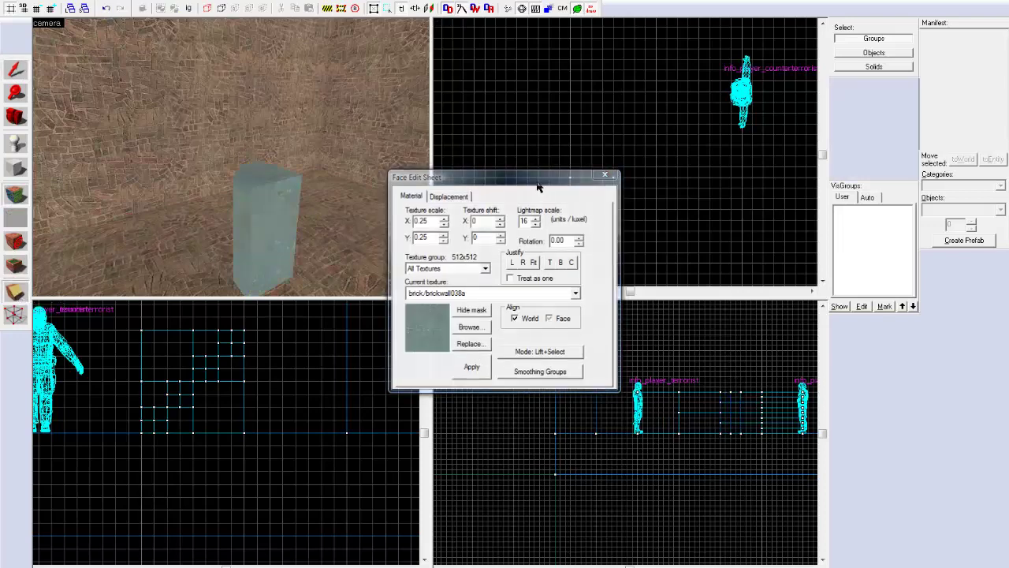
{"action": "left_click", "coordinate": [22, 299]}
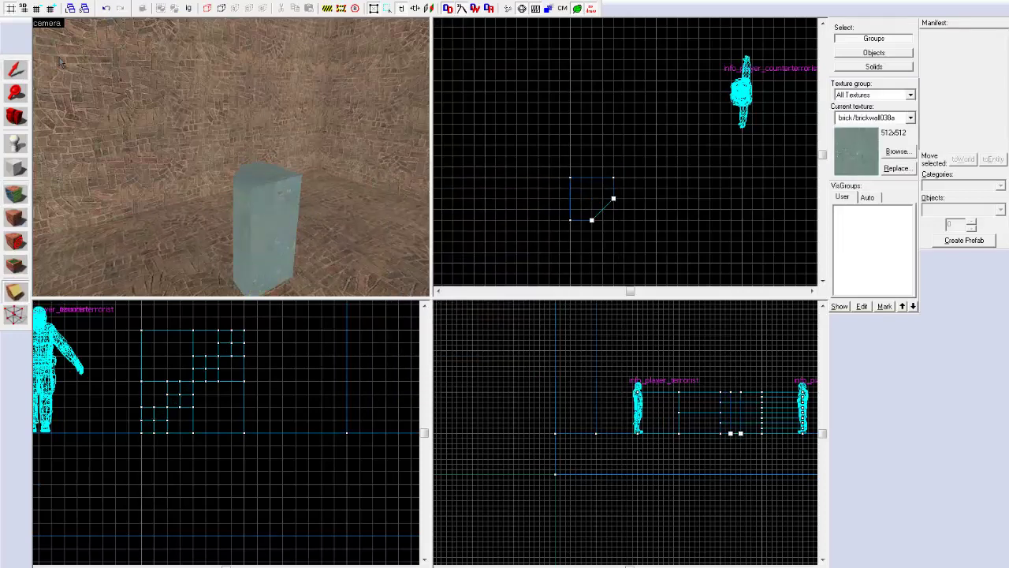
Clip the diagonally opposite vertical corner off the same block between its side midpoints, keeping the larger part.
{"action": "left_click", "coordinate": [15, 70]}
{"action": "left_click", "coordinate": [265, 221]}
{"action": "left_click", "coordinate": [16, 292]}
{"action": "left_click_drag", "start_coordinate": [571, 198], "coordinate": [592, 180]}
{"action": "key", "text": "shift+x"}
{"action": "key", "text": "Return"}
{"action": "left_click", "coordinate": [15, 70]}
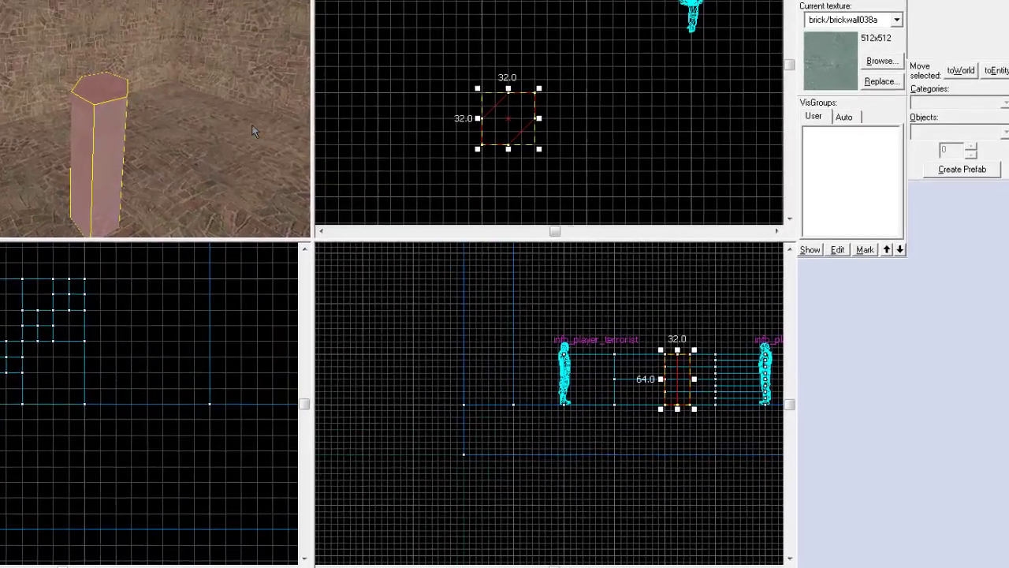
Try rotating the clipped block in the top view and undo the rotation.
{"action": "key", "text": "z"}
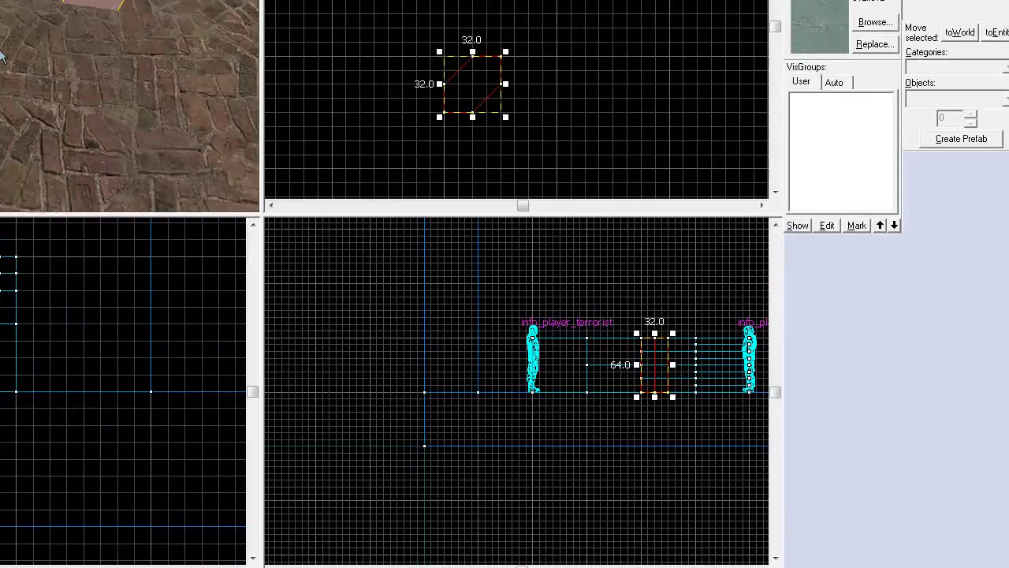
{"action": "key", "text": "s"}
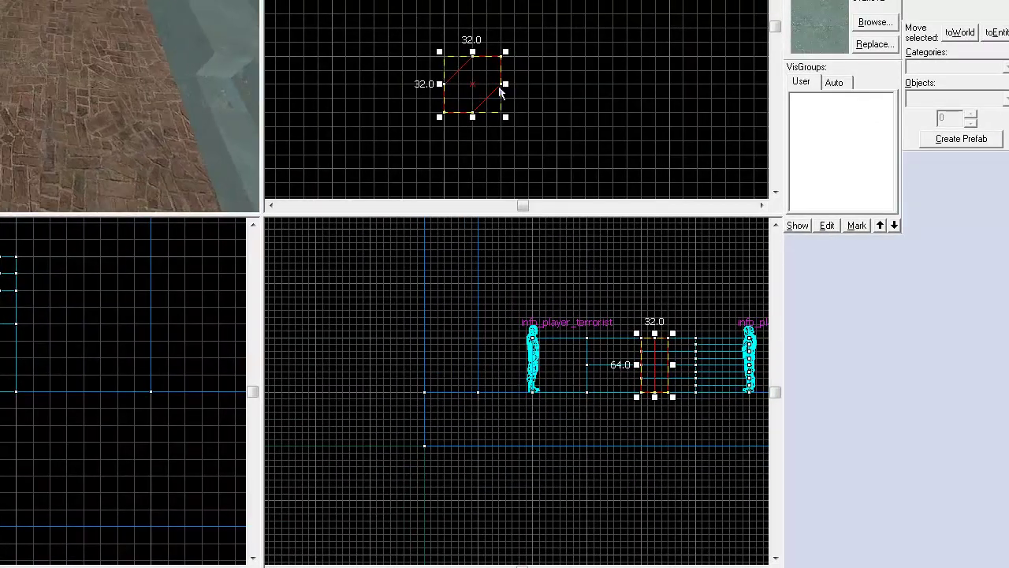
{"action": "left_click", "coordinate": [446, 75]}
{"action": "left_click_drag", "start_coordinate": [438, 57], "coordinate": [430, 89]}
{"action": "key", "text": "ctrl+z"}
{"action": "left_click", "coordinate": [495, 87]}
{"action": "left_click_drag", "start_coordinate": [438, 55], "coordinate": [429, 89]}
{"action": "key", "text": "Escape"}
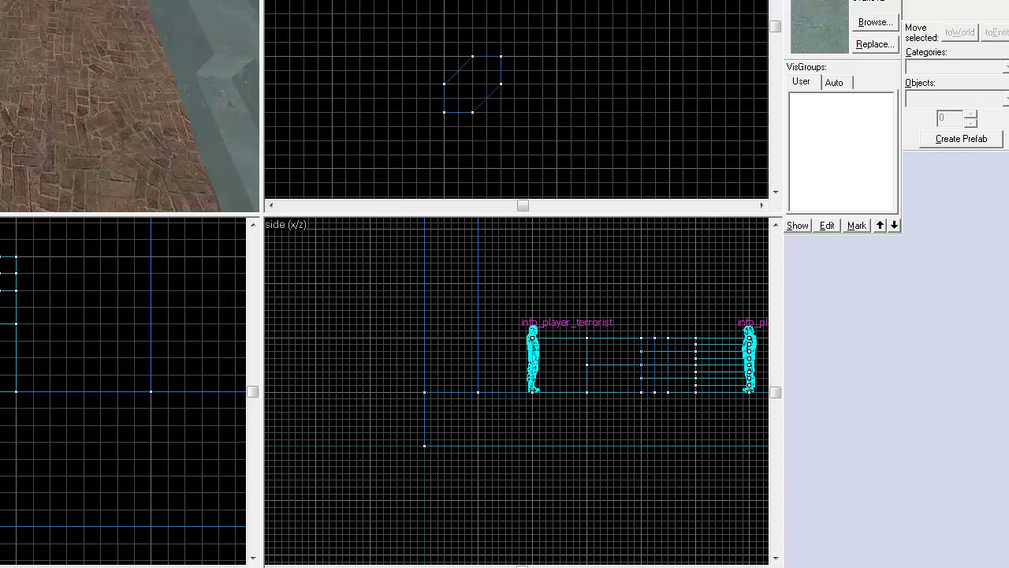
{"action": "key", "text": "ctrl+z"}
Rotate the clipped block about 45 degrees in the top view.
{"action": "left_click", "coordinate": [466, 83]}
{"action": "left_click_drag", "start_coordinate": [439, 59], "coordinate": [431, 95]}
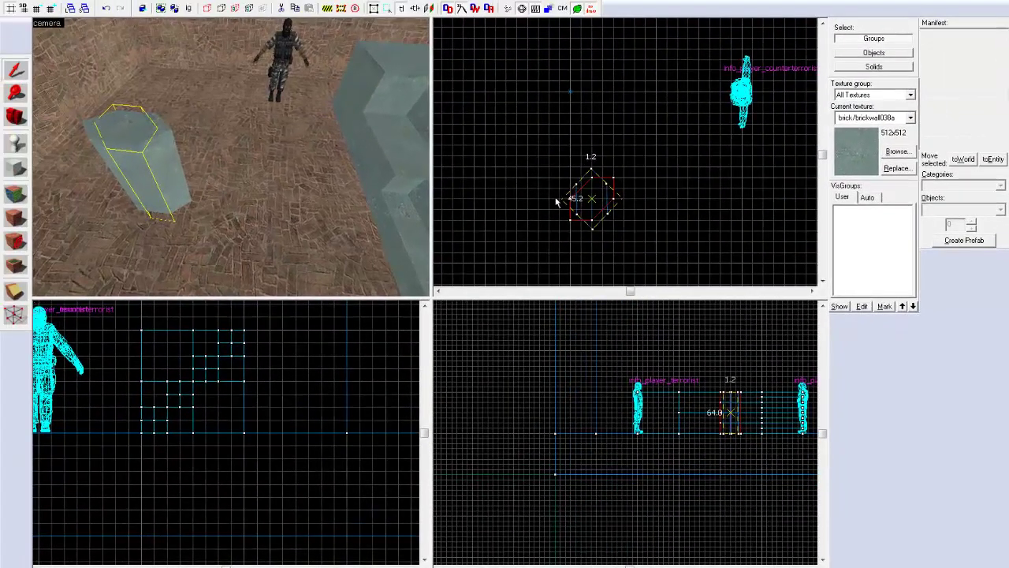
{"action": "left_click_drag", "start_coordinate": [556, 201], "coordinate": [556, 202]}
Examine how the rotated block's corners sit against the grid and how its shape looks in 3D.
{"action": "scroll", "coordinate": [583, 189], "scroll_direction": "up", "scroll_amount": 10}
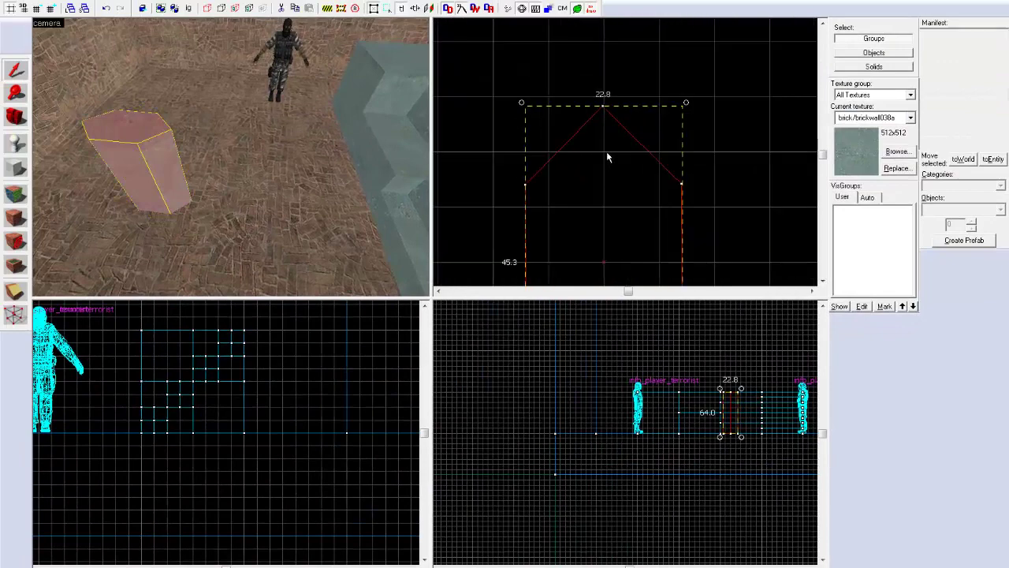
{"action": "left_click_drag", "start_coordinate": [769, 53], "coordinate": [770, 56]}
{"action": "key", "text": "z"}
{"action": "key", "text": "Up"}
{"action": "key", "text": "Escape"}
{"action": "key", "text": "a"}
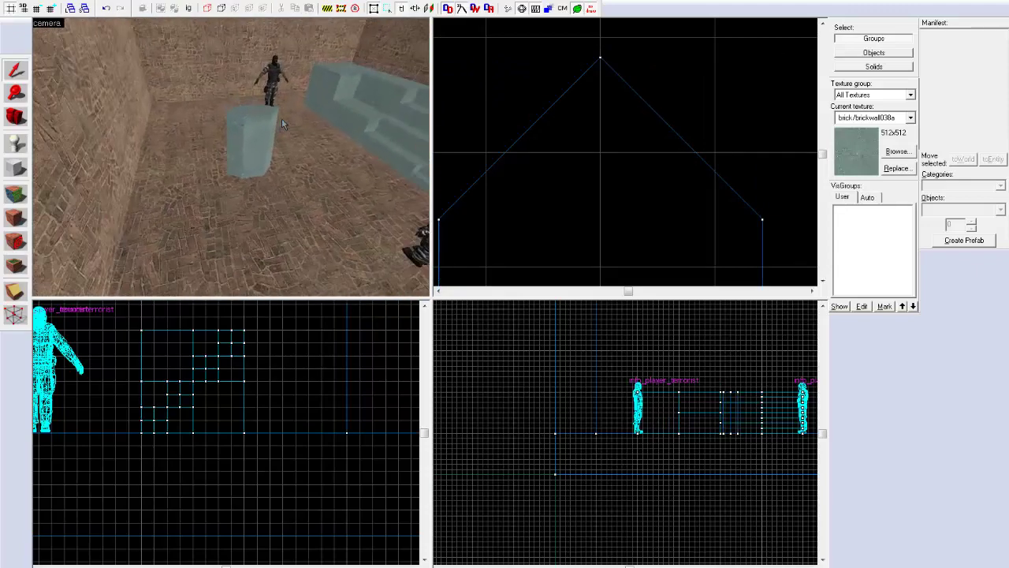
{"action": "key", "text": "d"}
{"action": "key", "text": "z"}
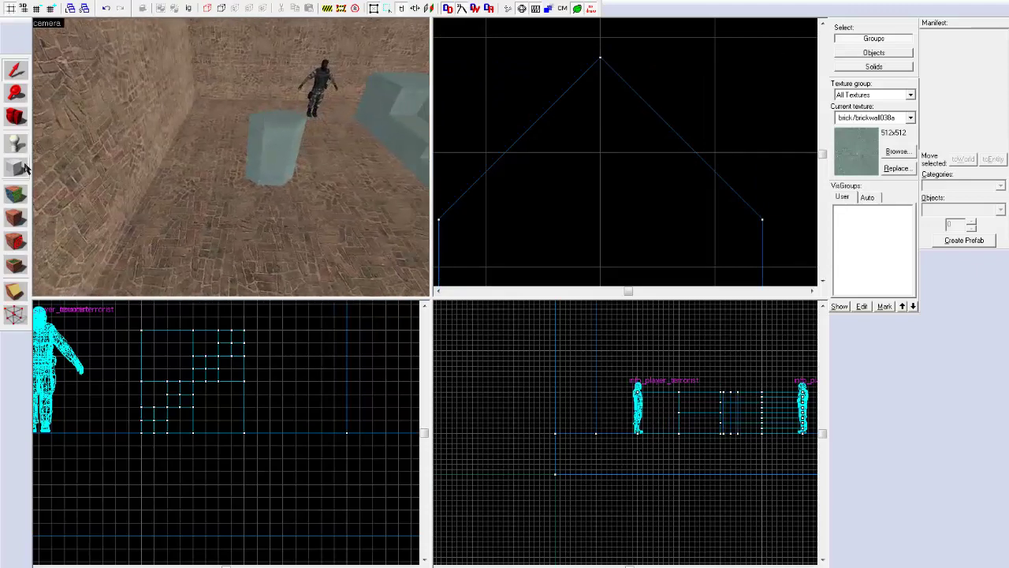
Create a second 32 × 32 × 64 block on the floor next to the rotated one.
{"action": "left_click", "coordinate": [23, 165]}
{"action": "scroll", "coordinate": [561, 126], "scroll_direction": "down", "scroll_amount": 10}
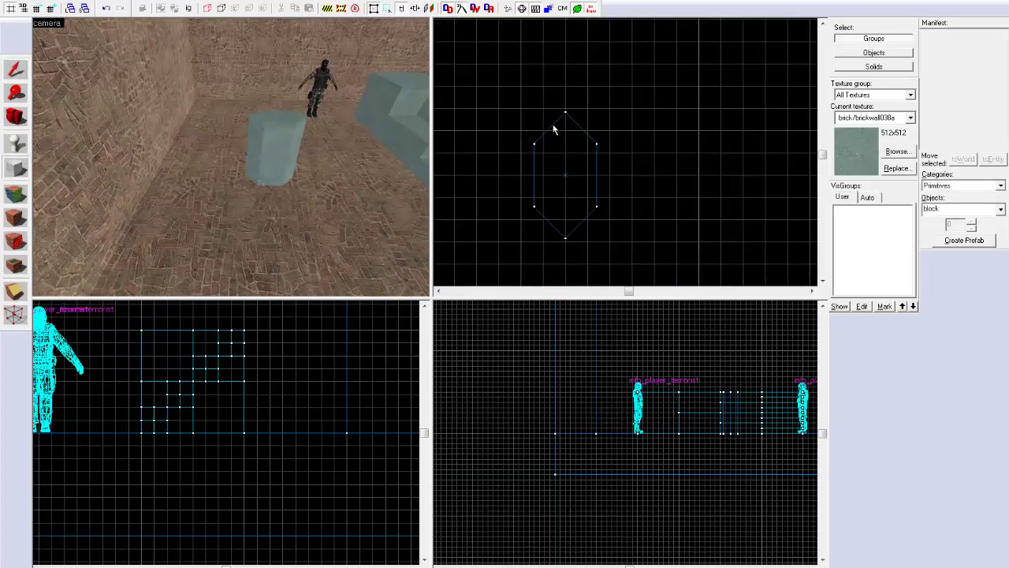
{"action": "scroll", "coordinate": [589, 188], "scroll_direction": "down", "scroll_amount": 1}
{"action": "left_click_drag", "start_coordinate": [552, 214], "coordinate": [579, 248]}
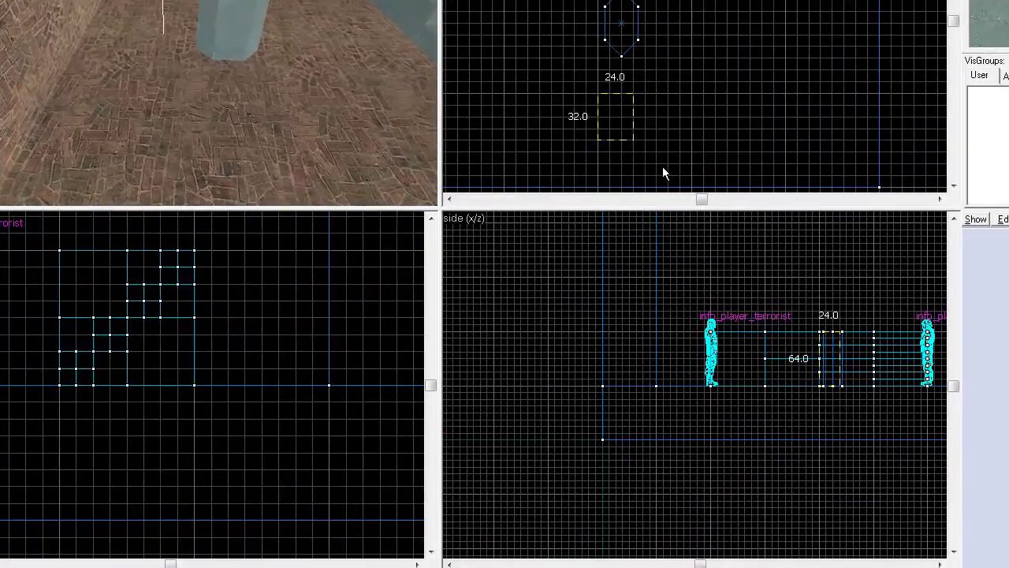
{"action": "left_click_drag", "start_coordinate": [662, 167], "coordinate": [664, 166]}
{"action": "key", "text": "Return"}
With vertex editing, pull one vertical corner of the new block diagonally outward so its footprint spans 48 × 48 units.
{"action": "key", "text": "shift+v"}
{"action": "left_click", "coordinate": [645, 94]}
{"action": "left_click_drag", "start_coordinate": [645, 93], "coordinate": [668, 78]}
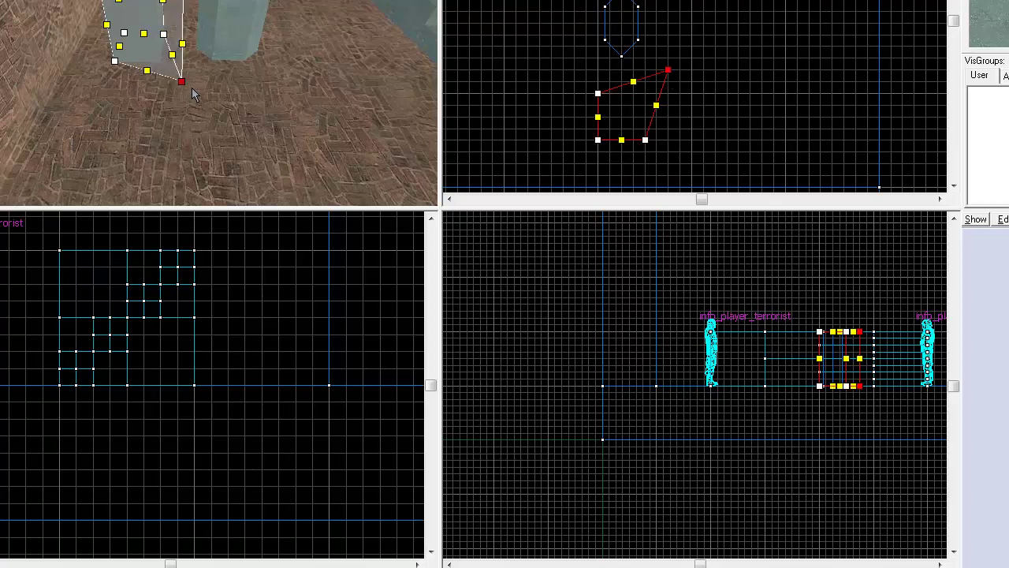
{"action": "mouse_move", "coordinate": [182, 81]}
{"action": "left_mouse_down"}
{"action": "mouse_move", "coordinate": [210, 63]}
{"action": "mouse_move", "coordinate": [145, 117]}
{"action": "mouse_move", "coordinate": [204, 101]}
{"action": "mouse_move", "coordinate": [184, 83]}
{"action": "left_mouse_up"}
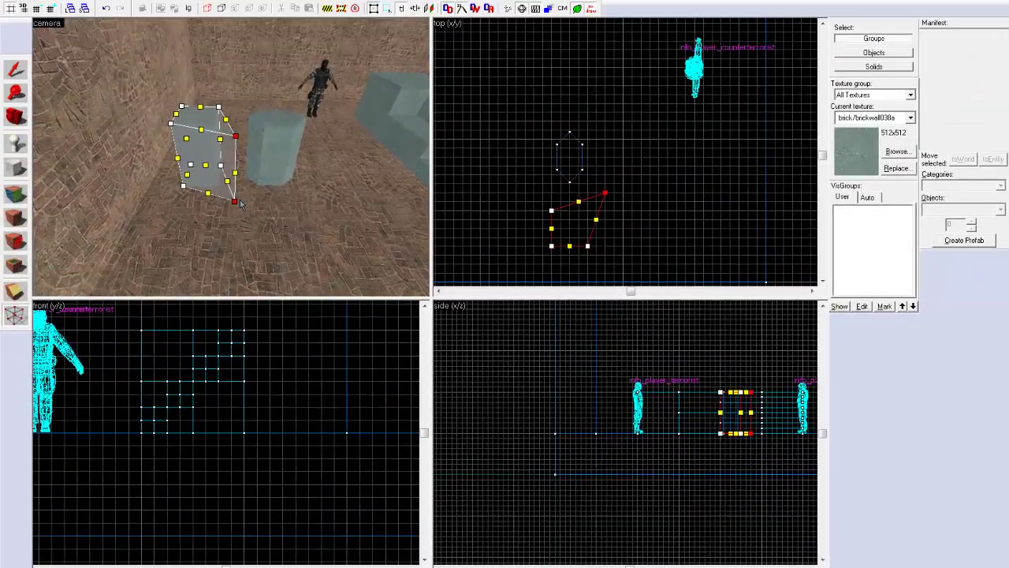
{"action": "scroll", "coordinate": [706, 369], "scroll_direction": "up", "scroll_amount": 5}
{"action": "left_click", "coordinate": [756, 490]}
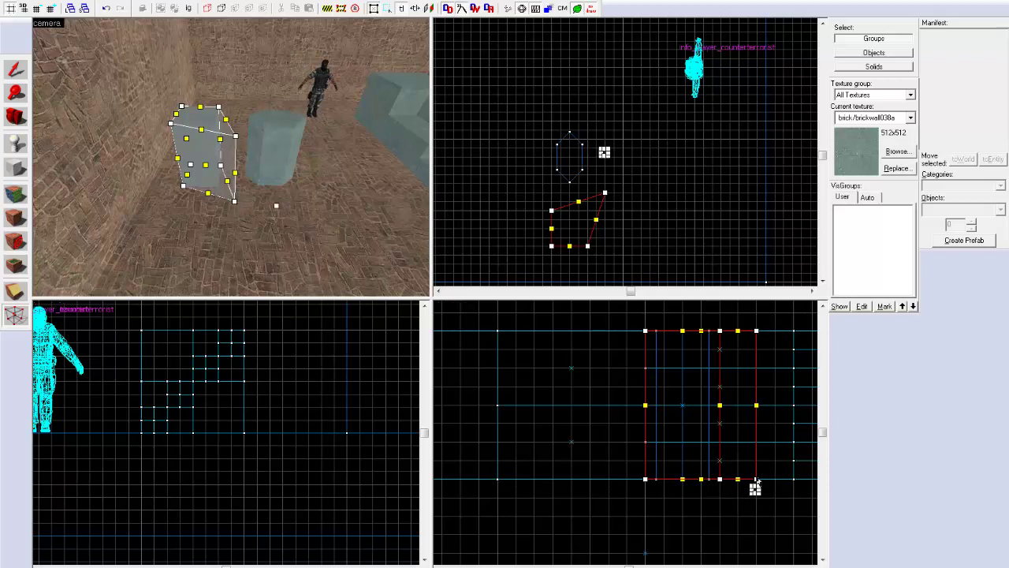
{"action": "left_click", "coordinate": [16, 73]}
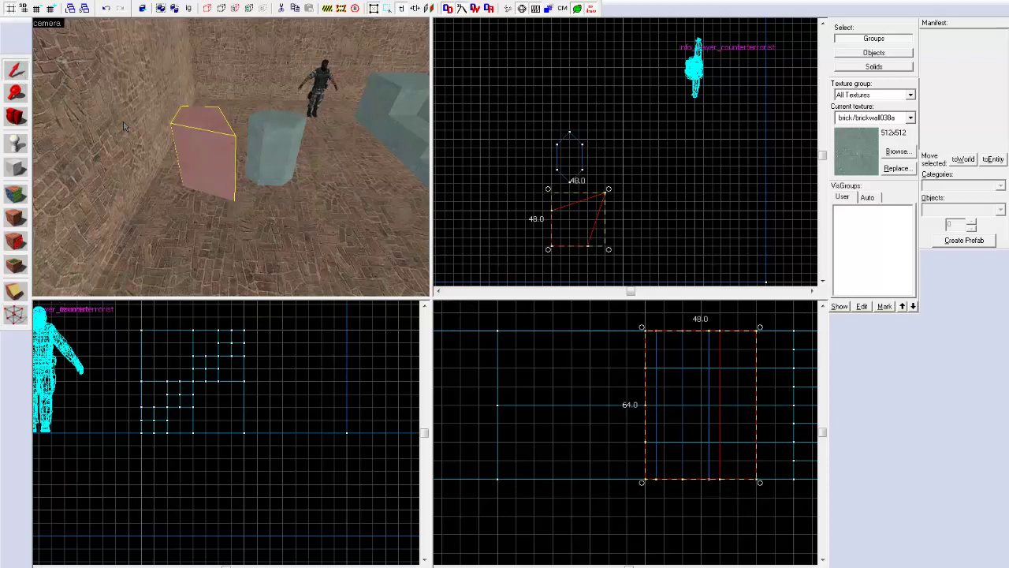
{"action": "left_click", "coordinate": [14, 314]}
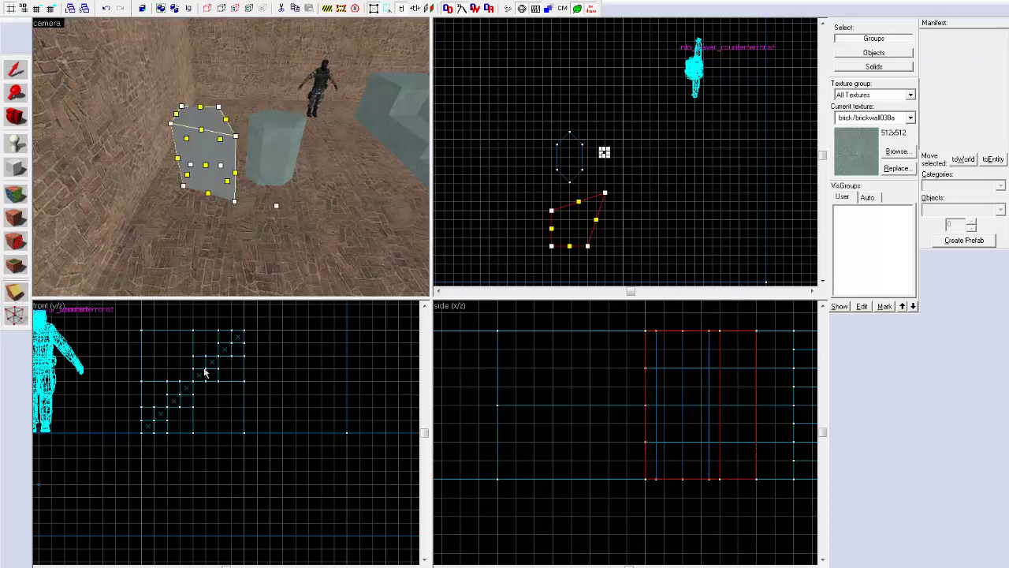
{"action": "right_click", "coordinate": [756, 489]}
{"action": "key", "text": "Escape"}
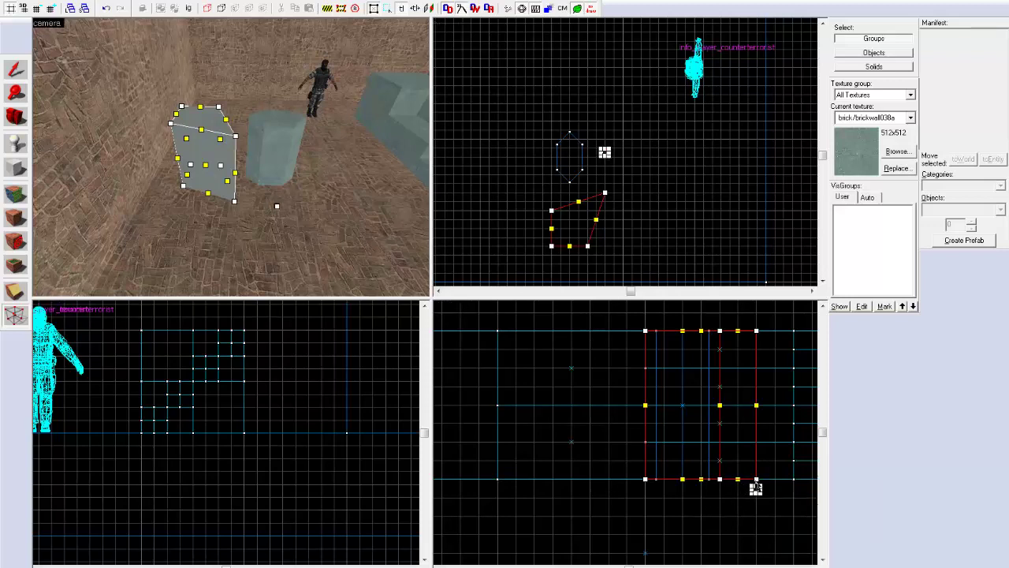
Select edge and corner handles of the vertex-edited block in the 3D view, finishing with the upper vertex of its pulled-out corner.
{"action": "left_click", "coordinate": [202, 130]}
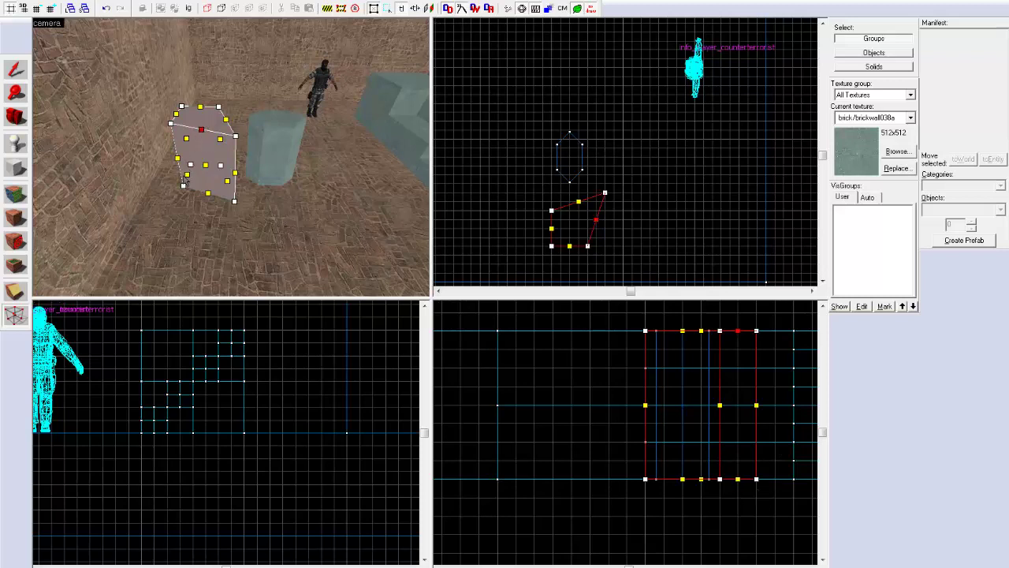
{"action": "left_click", "coordinate": [200, 107]}
{"action": "left_click", "coordinate": [219, 107]}
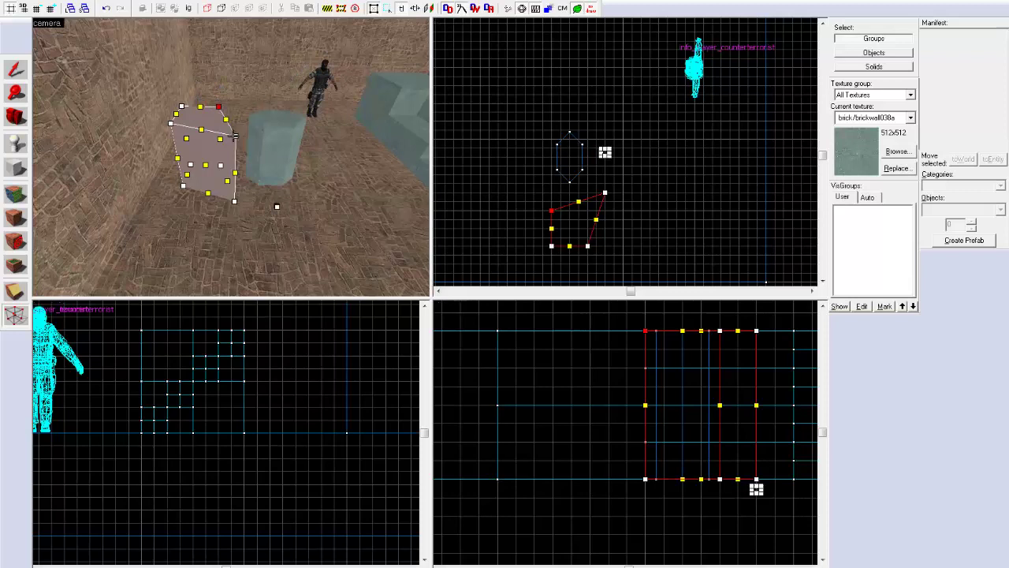
{"action": "left_click", "coordinate": [235, 135]}
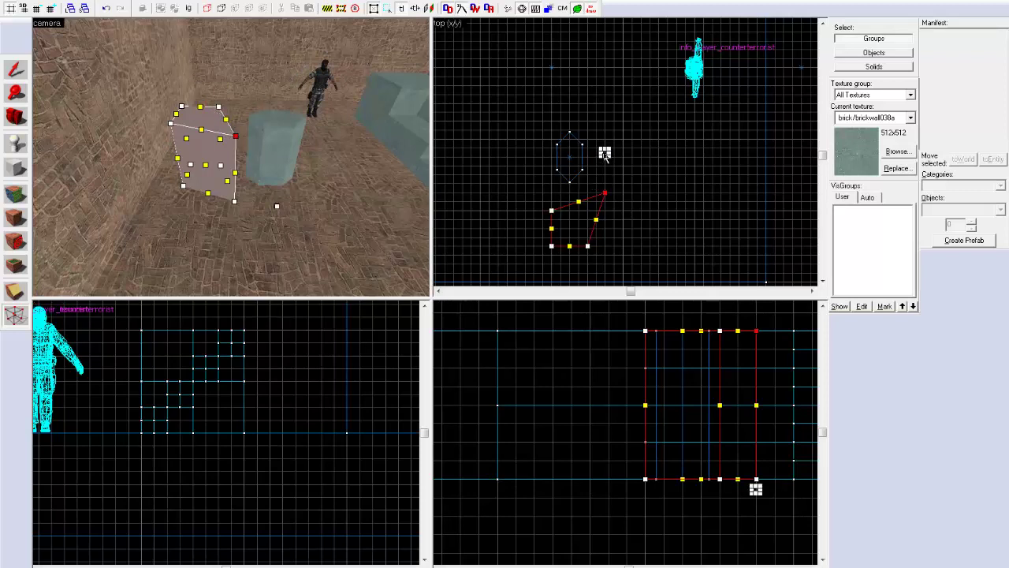
Clear the stray marker beside the vertex-edited block in the top view.
{"action": "scroll", "coordinate": [607, 157], "scroll_direction": "up", "scroll_amount": 5}
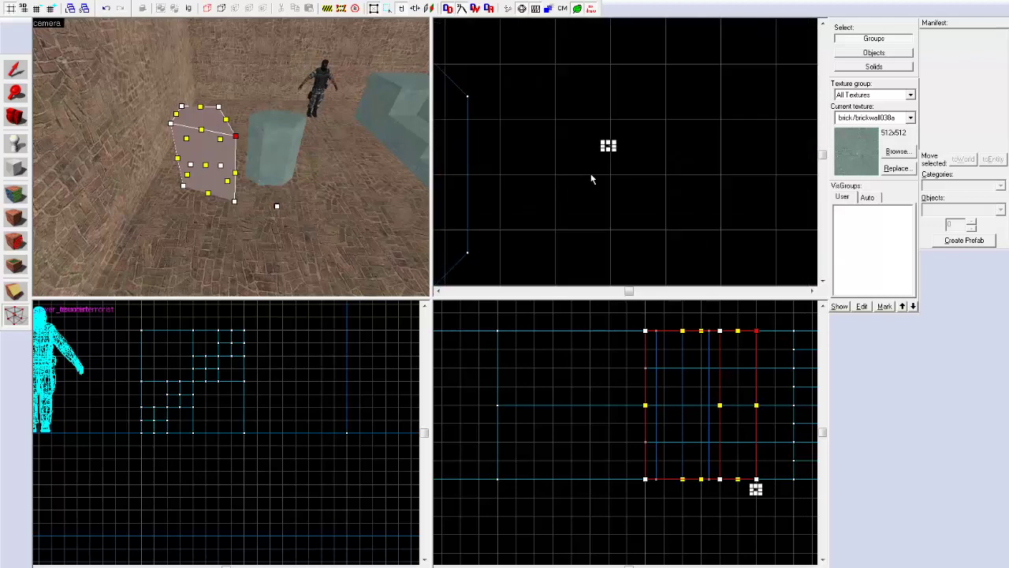
{"action": "scroll", "coordinate": [607, 146], "scroll_direction": "up", "scroll_amount": 4}
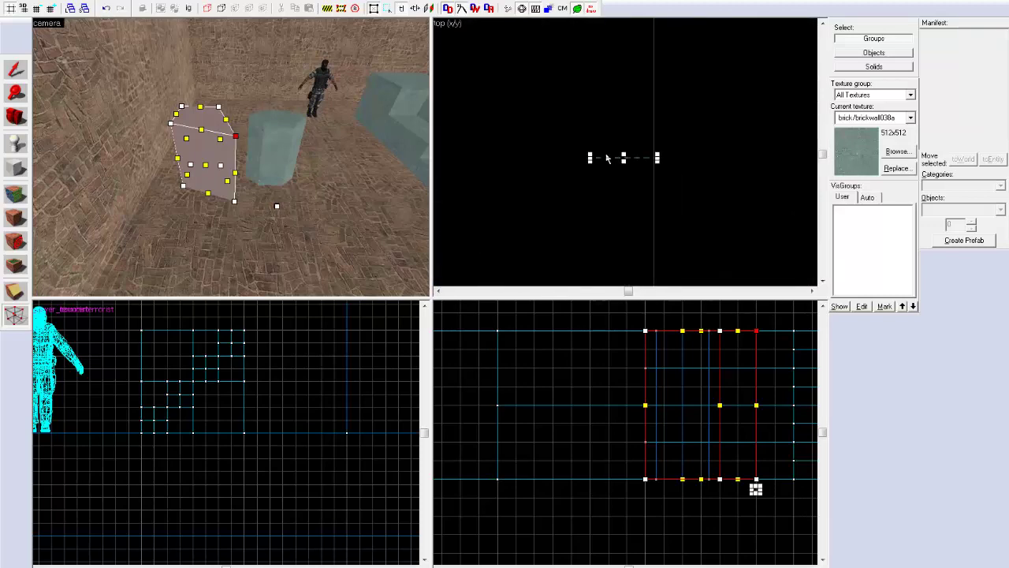
{"action": "scroll", "coordinate": [537, 157], "scroll_direction": "down", "scroll_amount": 6}
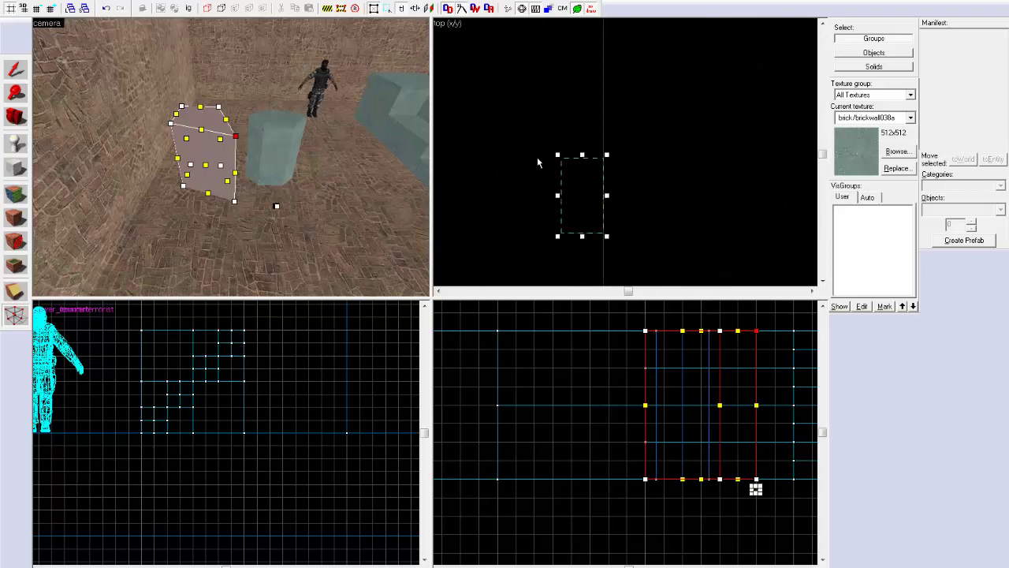
{"action": "scroll", "coordinate": [549, 164], "scroll_direction": "down", "scroll_amount": 1}
{"action": "left_click_drag", "start_coordinate": [538, 161], "coordinate": [530, 268]}
{"action": "scroll", "coordinate": [524, 125], "scroll_direction": "down", "scroll_amount": 3}
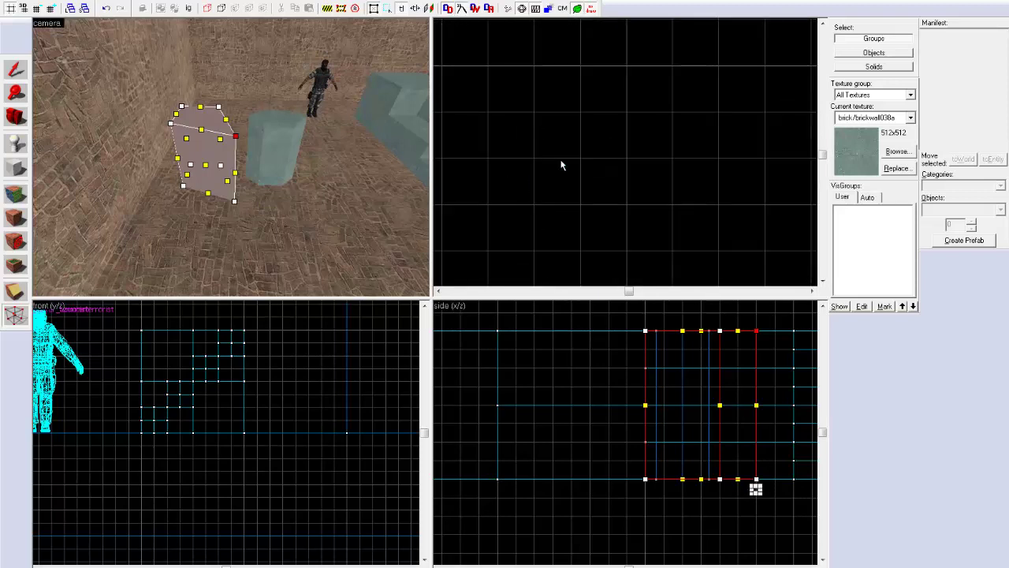
Pull the bottom vertex of the block's outer corner upward and outward in the side view so the block spans 56 units.
{"action": "scroll", "coordinate": [560, 150], "scroll_direction": "down", "scroll_amount": 4}
{"action": "scroll", "coordinate": [543, 228], "scroll_direction": "up", "scroll_amount": 1}
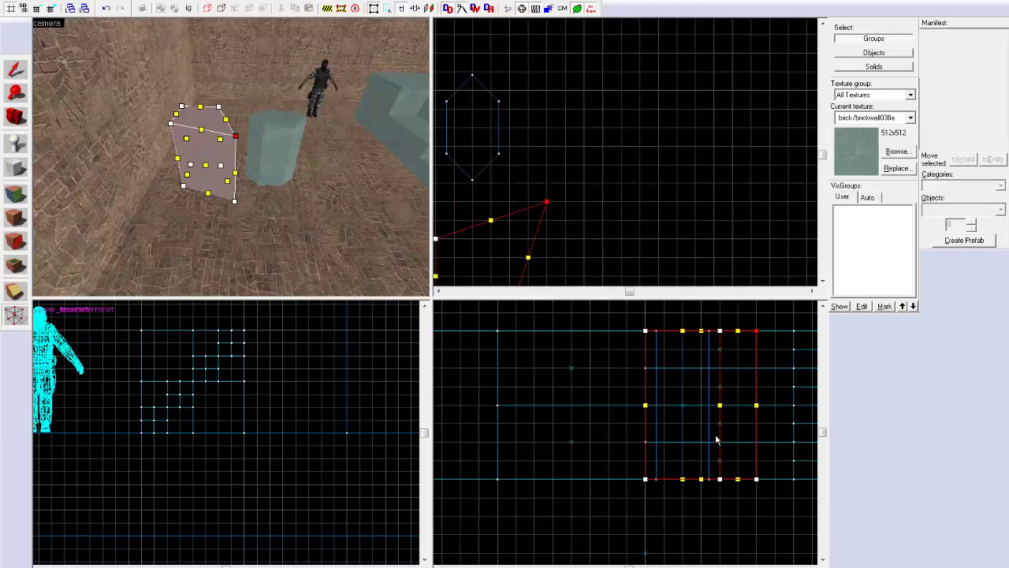
{"action": "left_click_drag", "start_coordinate": [757, 483], "coordinate": [774, 386]}
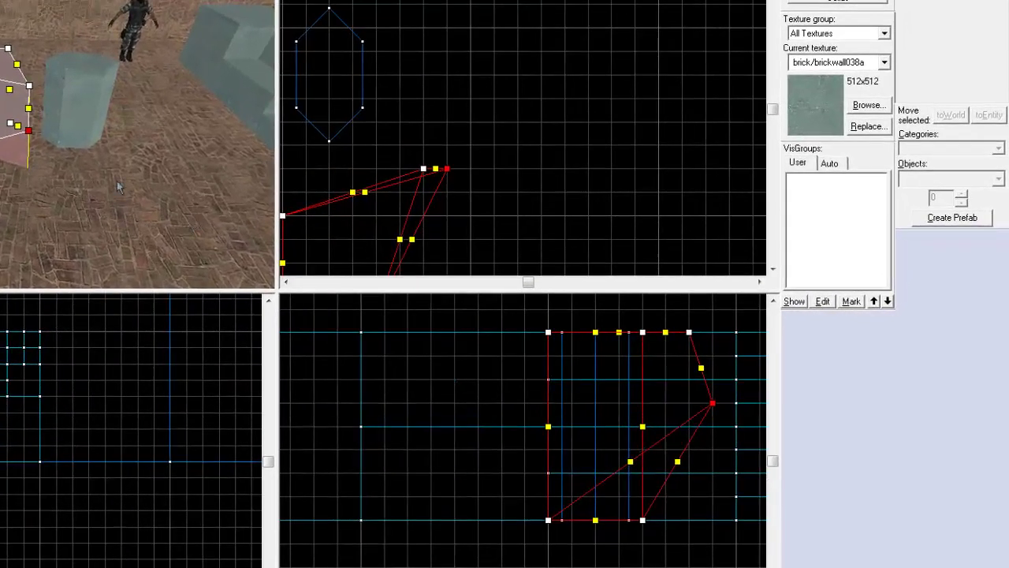
{"action": "key", "text": "shift+s"}
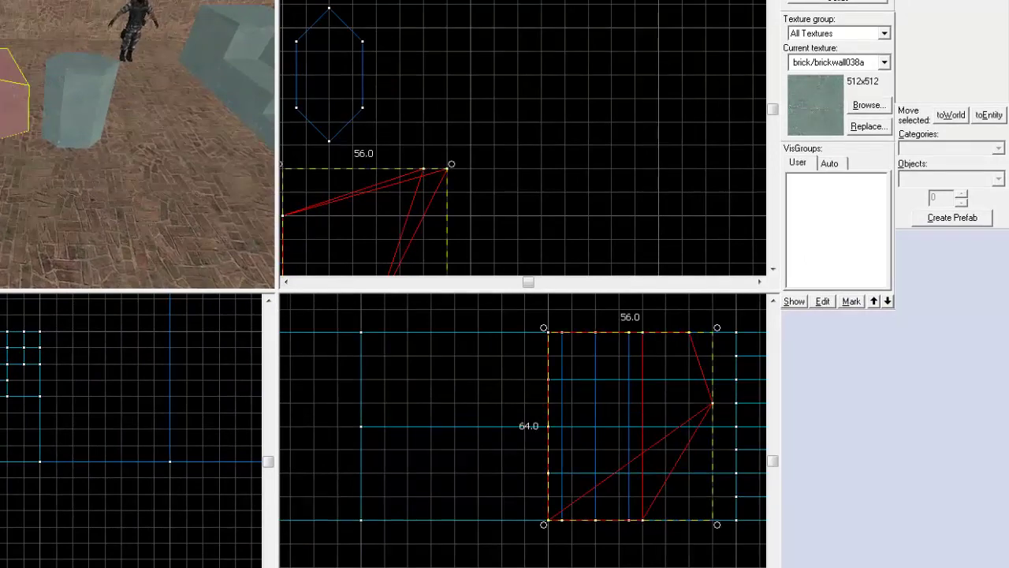
Examine the vertex-edited block and the rotated block beside it from several angles in the 3D view.
{"action": "key", "text": "z"}
{"action": "key", "text": "w"}
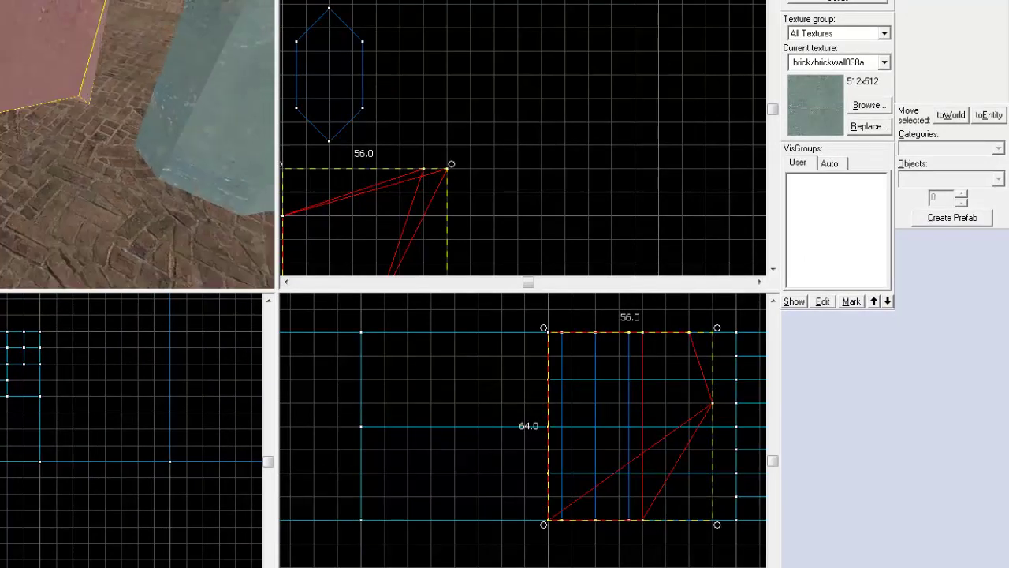
{"action": "key", "text": "s"}
{"action": "key", "text": "w"}
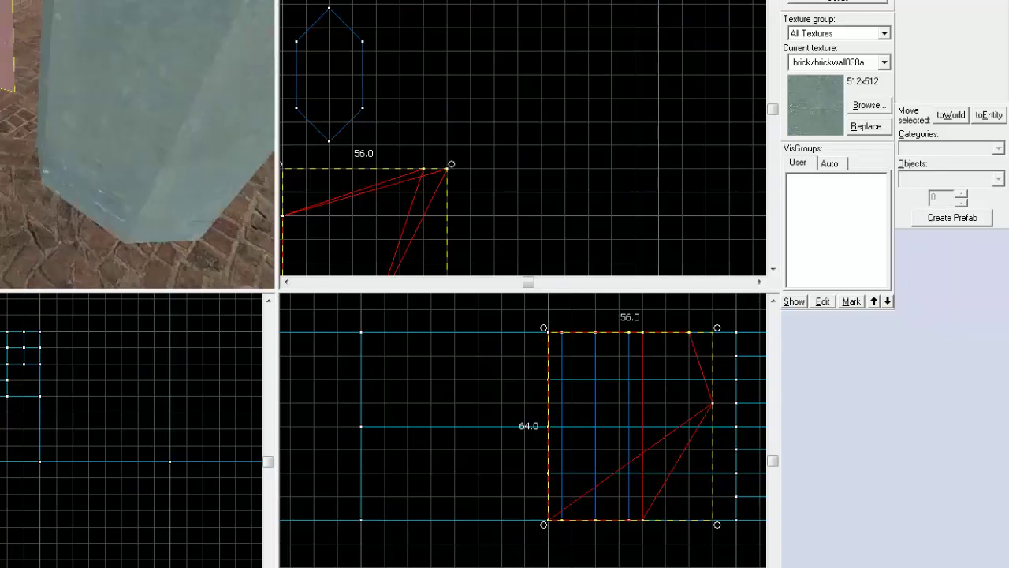
{"action": "key", "text": "w"}
{"action": "key", "text": "s"}
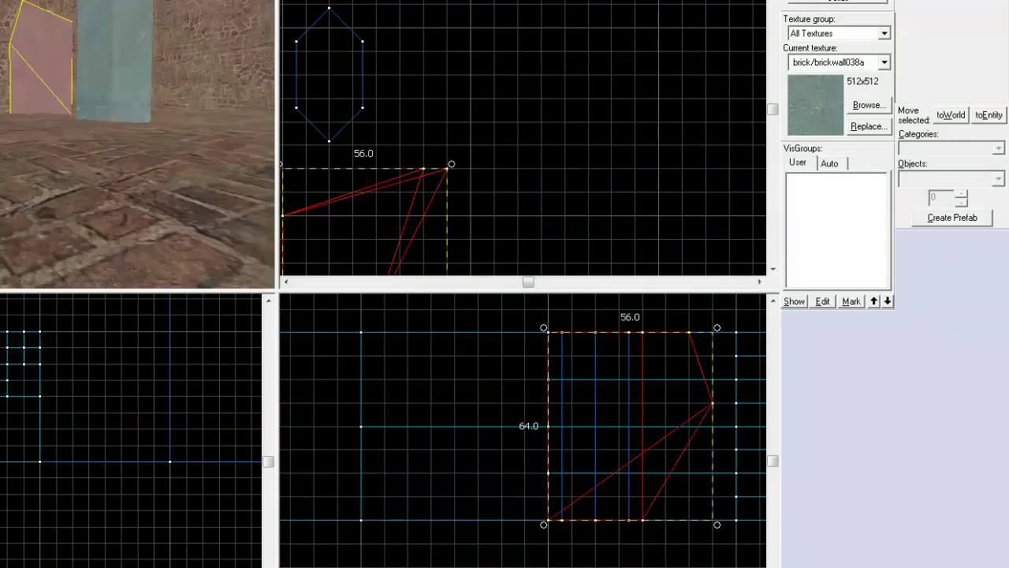
{"action": "key", "text": "w"}
{"action": "key", "text": "s"}
{"action": "key", "text": "w"}
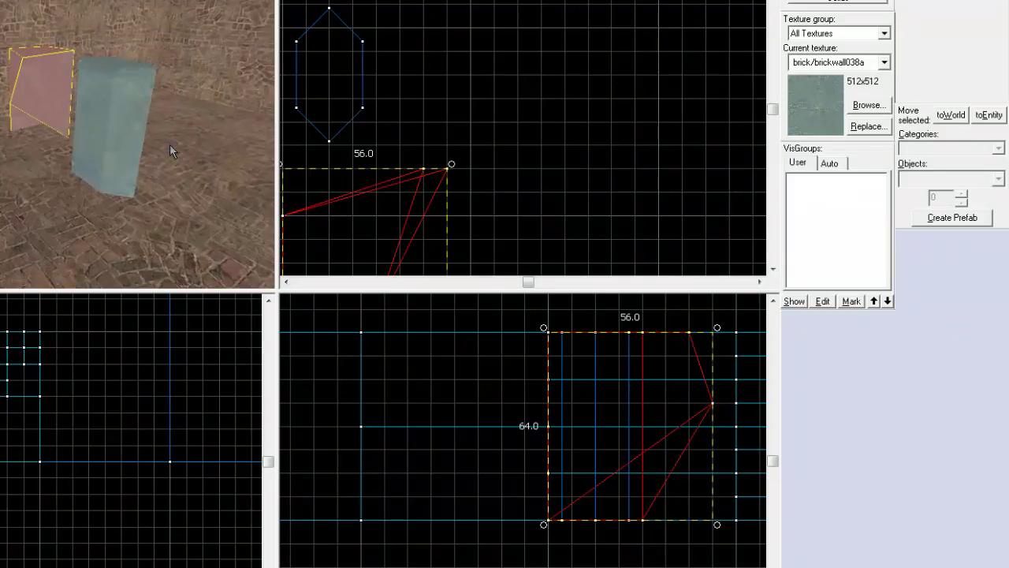
Create a 32 × 32 × 32 block raised 32 units above the floor beside the rotated block.
{"action": "key", "text": "shift+b"}
{"action": "scroll", "coordinate": [371, 102], "scroll_direction": "down", "scroll_amount": 2}
{"action": "left_click_drag", "start_coordinate": [443, 55], "coordinate": [511, 131]}
{"action": "scroll", "coordinate": [423, 436], "scroll_direction": "down", "scroll_amount": 1}
{"action": "scroll", "coordinate": [424, 436], "scroll_direction": "down", "scroll_amount": 1}
{"action": "left_click_drag", "start_coordinate": [636, 484], "coordinate": [629, 444]}
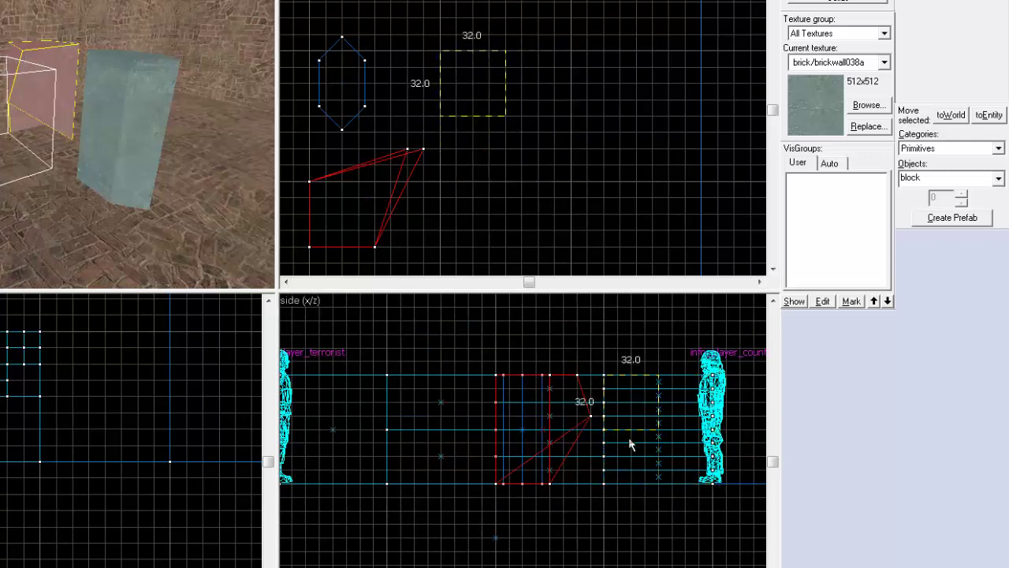
{"action": "key", "text": "Return"}
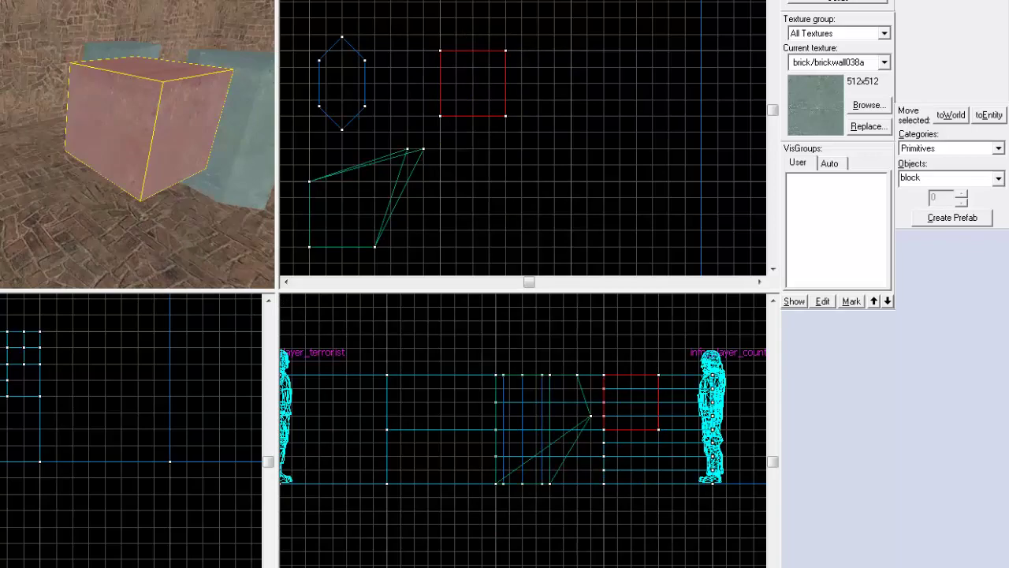
Place a copy of the raised block directly beneath it on the floor.
{"action": "key", "text": "shift+s"}
{"action": "left_click_drag", "start_coordinate": [612, 407], "coordinate": [619, 465]}
{"action": "left_click_drag", "start_coordinate": [150, 243], "coordinate": [114, 186]}
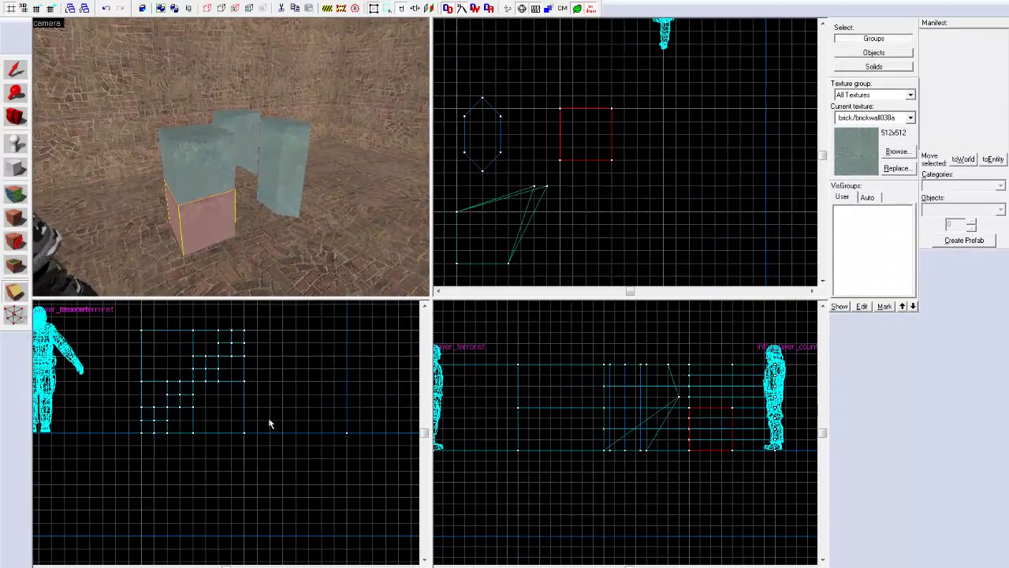
Try to clip the lower block diagonally between opposite corners in the front view.
{"action": "scroll", "coordinate": [271, 421], "scroll_direction": "down", "scroll_amount": 3}
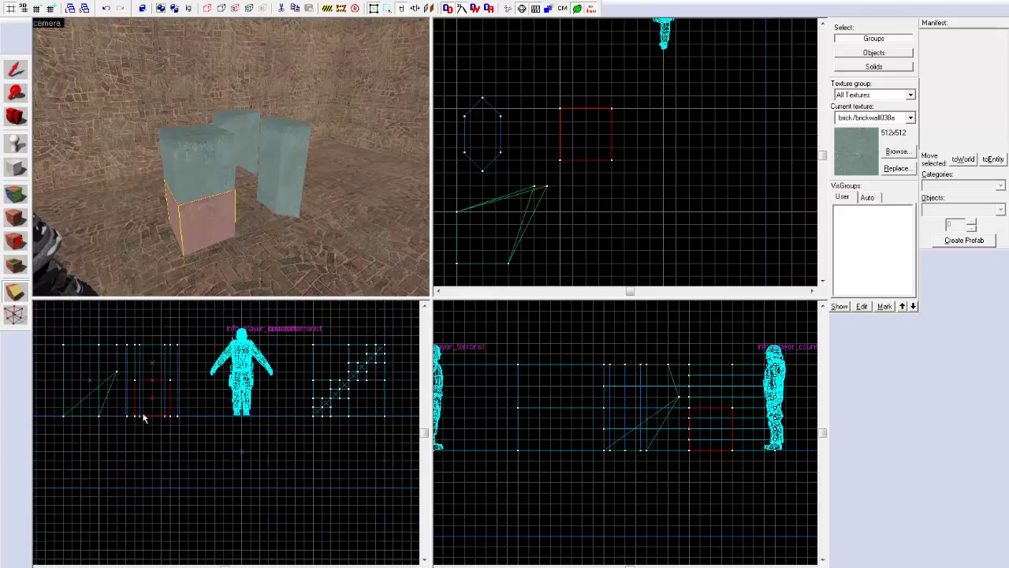
{"action": "left_click_drag", "start_coordinate": [136, 415], "coordinate": [172, 380]}
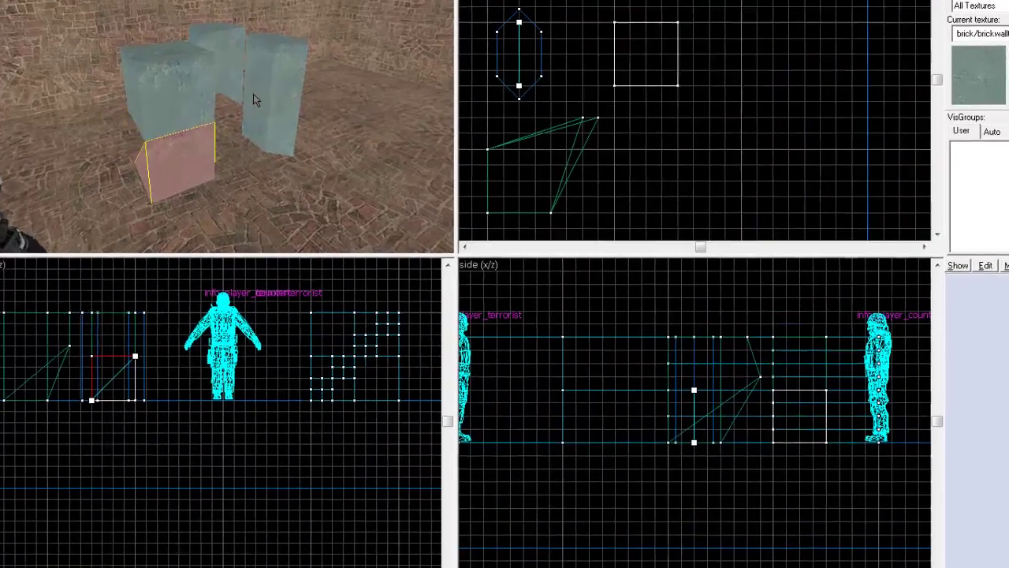
{"action": "key", "text": "Return"}
{"action": "key", "text": "Escape"}
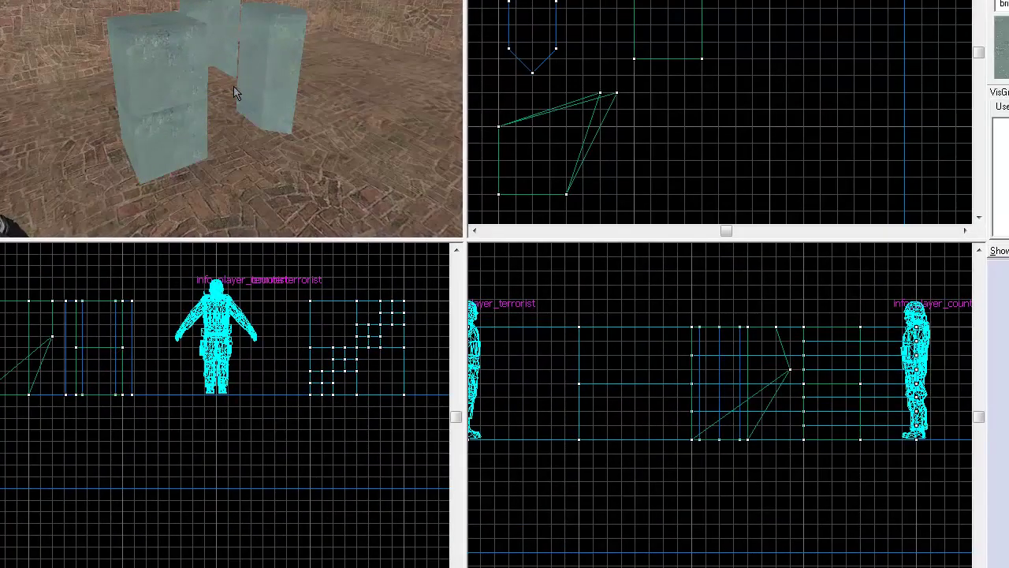
Clip the lower block along its diagonal from lower left to upper right in the front view, keeping the upper-left half.
{"action": "left_click", "coordinate": [134, 120]}
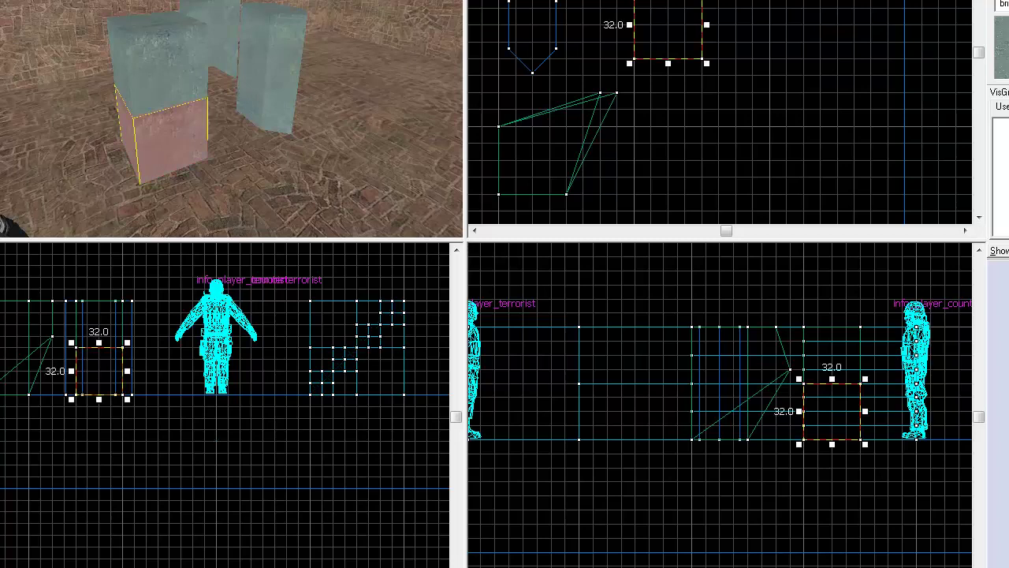
{"action": "key", "text": "shift+x"}
{"action": "left_click_drag", "start_coordinate": [76, 394], "coordinate": [122, 347]}
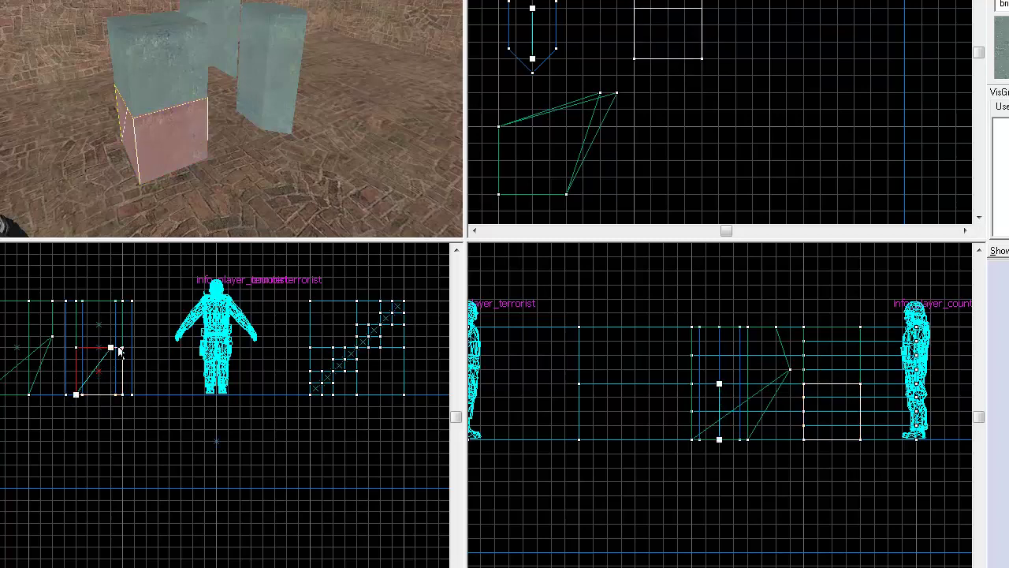
{"action": "key", "text": "shift+x"}
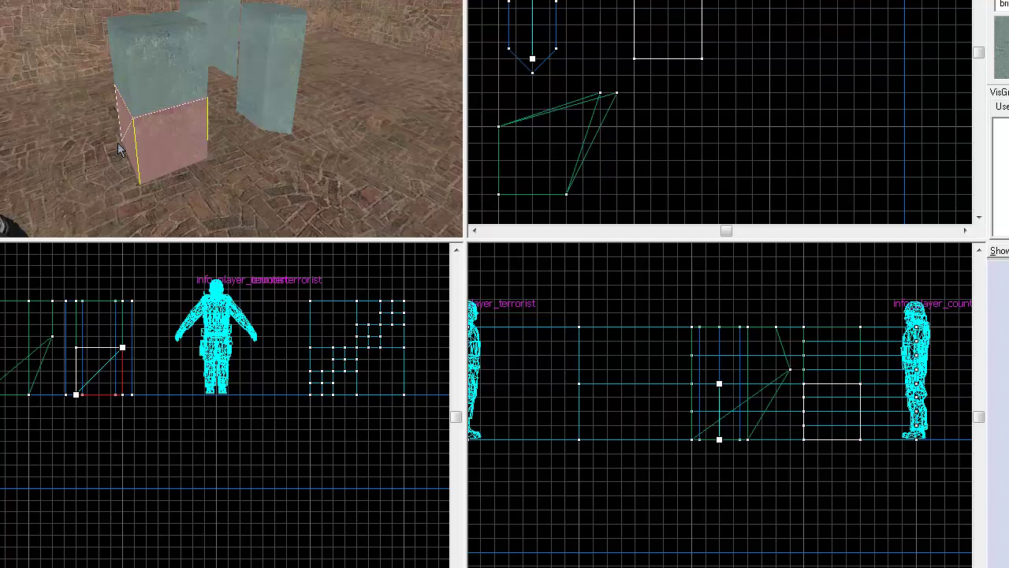
{"action": "key", "text": "Return"}
Examine the clipped wedge and the block above it from several angles in the 3D view.
{"action": "key", "text": "z"}
{"action": "key", "text": "a"}
{"action": "key", "text": "z"}
{"action": "key", "text": "shift+s"}
{"action": "left_click", "coordinate": [295, 75]}
{"action": "left_click", "coordinate": [295, 109]}
{"action": "left_click", "coordinate": [296, 93]}
{"action": "key", "text": "d"}
{"action": "left_click", "coordinate": [77, 107]}
{"action": "key", "text": "z"}
{"action": "key", "text": "w"}
{"action": "key", "text": "s"}
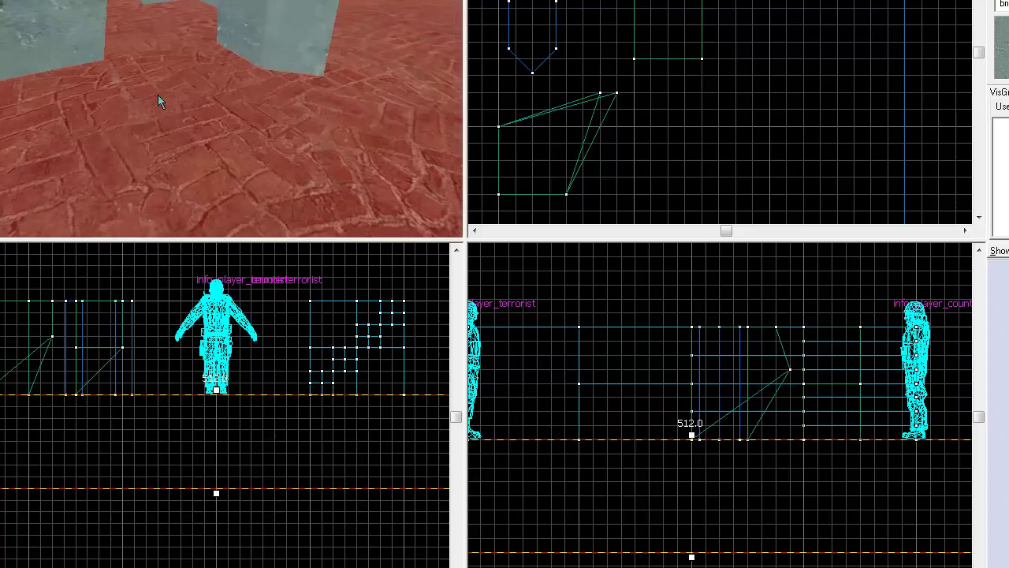
{"action": "key", "text": "d"}
{"action": "key", "text": "w"}
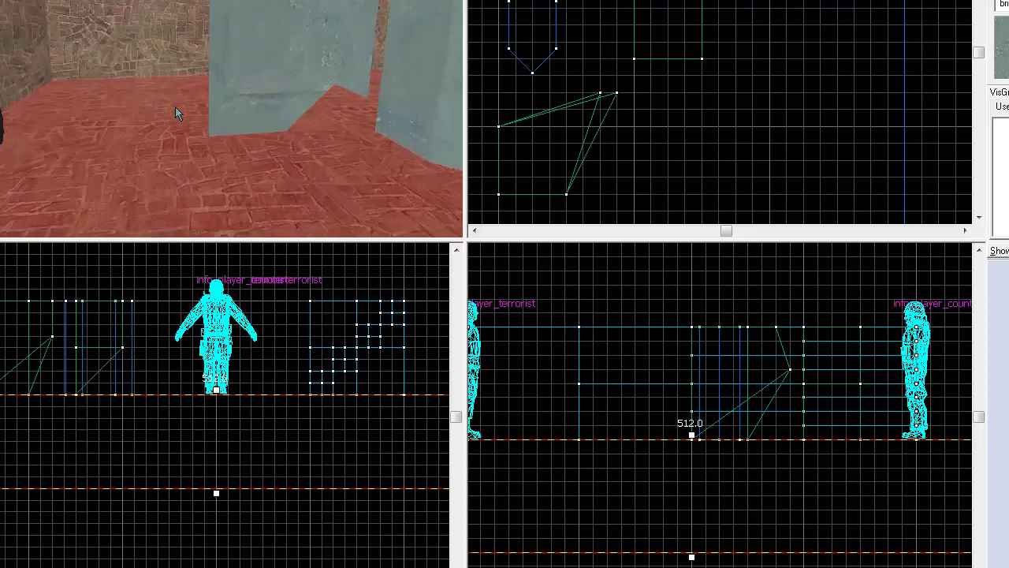
Select the upper block and the wedge beneath it in turn to check whether they are separate objects.
{"action": "left_click", "coordinate": [178, 111]}
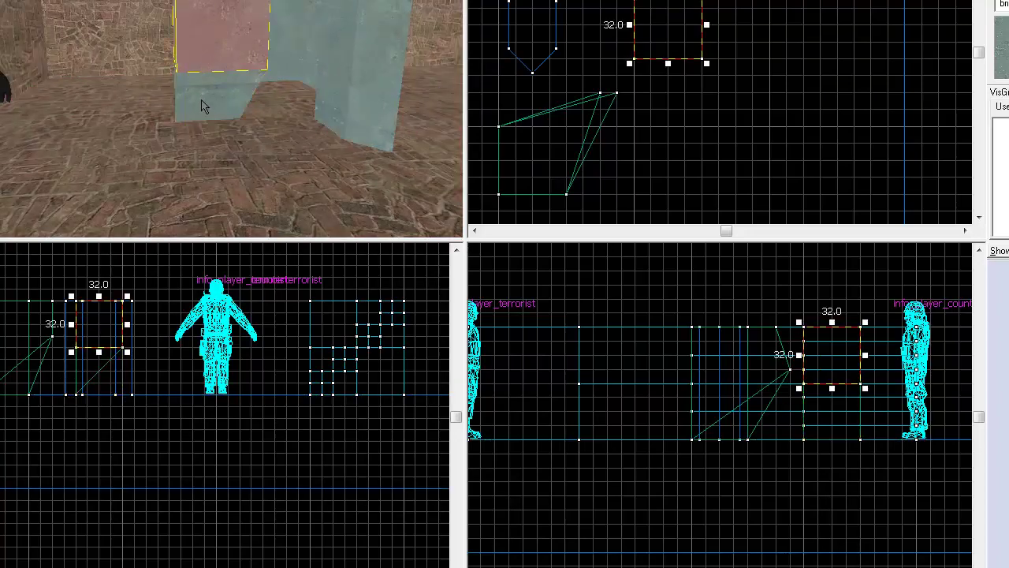
{"action": "left_click", "coordinate": [204, 96]}
{"action": "left_click", "coordinate": [170, 127]}
{"action": "left_click", "coordinate": [213, 76]}
{"action": "left_click", "coordinate": [210, 30]}
{"action": "left_click", "coordinate": [205, 84]}
{"action": "left_click", "coordinate": [210, 63]}
{"action": "left_click", "coordinate": [205, 88]}
{"action": "left_click", "coordinate": [220, 53]}
{"action": "left_click", "coordinate": [211, 84]}
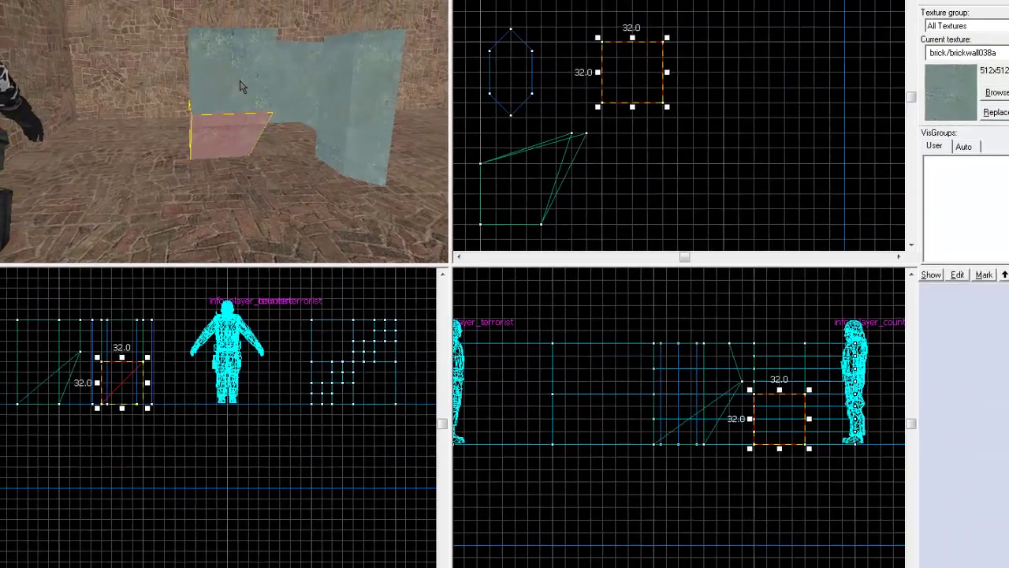
Select the upper block and the wedge beneath it together and group them, checking how they select.
{"action": "left_click", "coordinate": [237, 95], "text": "ctrl"}
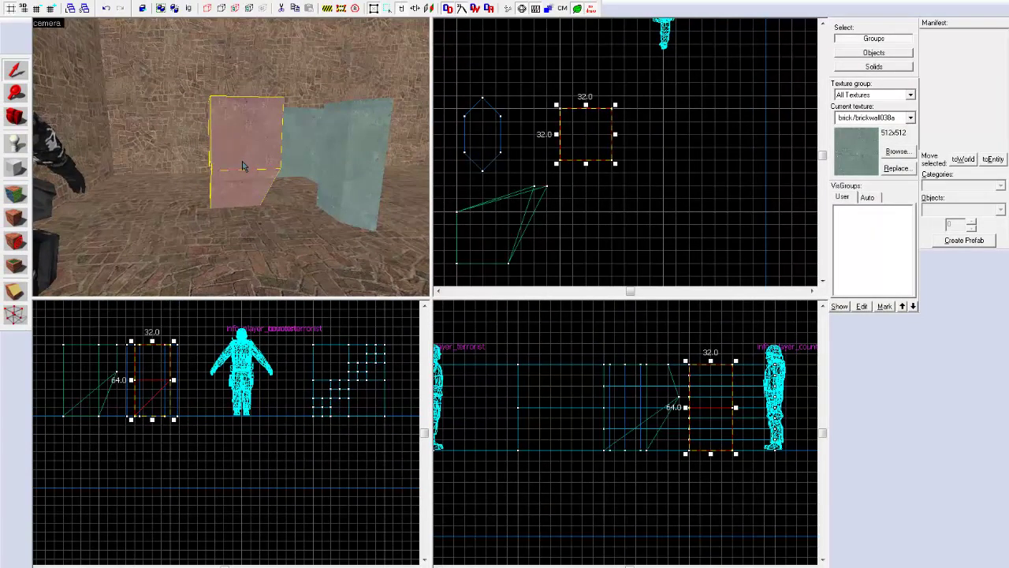
{"action": "left_click", "coordinate": [178, 175]}
{"action": "left_click", "coordinate": [229, 170]}
{"action": "left_click", "coordinate": [185, 189]}
{"action": "left_click", "coordinate": [225, 172]}
{"action": "key", "text": "shift+s"}
{"action": "left_click", "coordinate": [231, 212]}
{"action": "left_click", "coordinate": [231, 194]}
{"action": "left_click", "coordinate": [231, 162]}
{"action": "left_click", "coordinate": [230, 192]}
{"action": "left_click", "coordinate": [242, 152], "text": "ctrl"}
Select the staircase's step blocks one after another to check whether they are separate objects.
{"action": "key", "text": "z"}
{"action": "key", "text": "s"}
{"action": "key", "text": "s"}
{"action": "key", "text": "w"}
{"action": "key", "text": "z"}
{"action": "left_click", "coordinate": [282, 264]}
{"action": "left_click", "coordinate": [282, 240]}
{"action": "left_click", "coordinate": [282, 219]}
{"action": "left_click", "coordinate": [282, 189]}
{"action": "left_click", "coordinate": [285, 172]}
{"action": "left_click", "coordinate": [286, 160]}
{"action": "left_click", "coordinate": [286, 148]}
Select all the step blocks of the 64 × 64 × 64 staircase, group them and check that they select as one object.
{"action": "left_click", "coordinate": [283, 265]}
{"action": "left_click", "coordinate": [285, 242]}
{"action": "left_click", "coordinate": [286, 224], "text": "ctrl"}
{"action": "left_click", "coordinate": [286, 207], "text": "ctrl"}
{"action": "left_click", "coordinate": [284, 190], "text": "ctrl"}
{"action": "left_click", "coordinate": [284, 174], "text": "ctrl"}
{"action": "left_click", "coordinate": [282, 158], "text": "ctrl"}
{"action": "left_click", "coordinate": [282, 147], "text": "ctrl"}
{"action": "left_click", "coordinate": [273, 256], "text": "ctrl"}
{"action": "left_click", "coordinate": [242, 240]}
{"action": "left_click", "coordinate": [286, 217]}
{"action": "left_click", "coordinate": [238, 212]}
{"action": "left_click", "coordinate": [281, 206]}
Place an info_player_terrorist entity on the open floor between the clipped blocks and the staircase.
{"action": "key", "text": "s"}
{"action": "key", "text": "d"}
{"action": "key", "text": "s"}
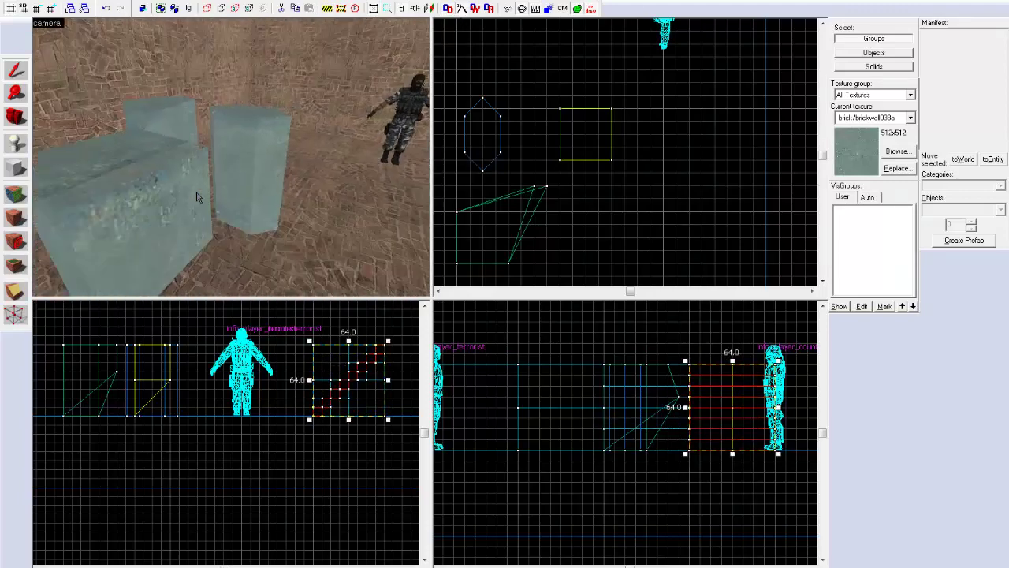
{"action": "key", "text": "d"}
{"action": "key", "text": "a"}
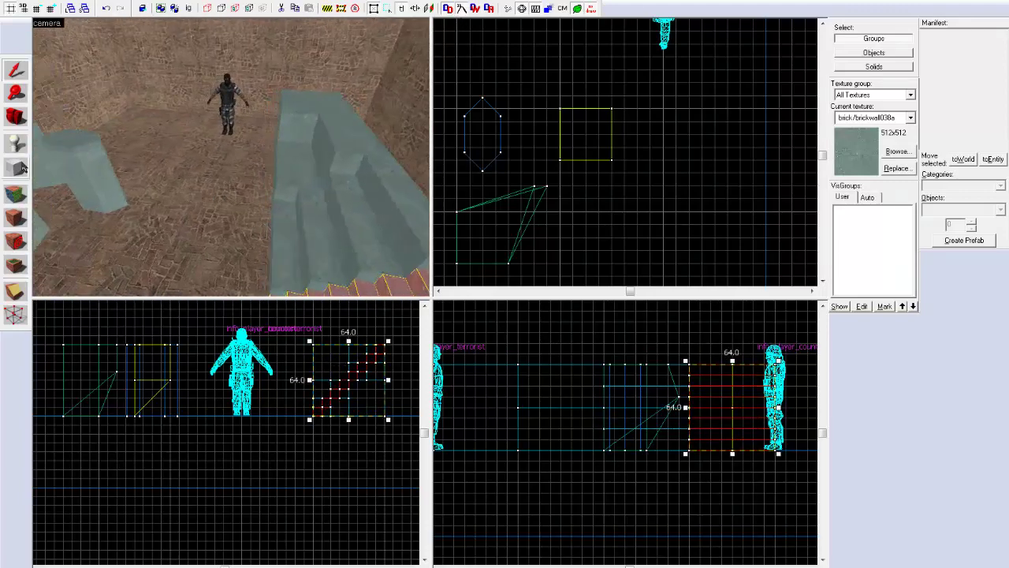
{"action": "left_click", "coordinate": [15, 144]}
{"action": "left_click", "coordinate": [192, 175]}
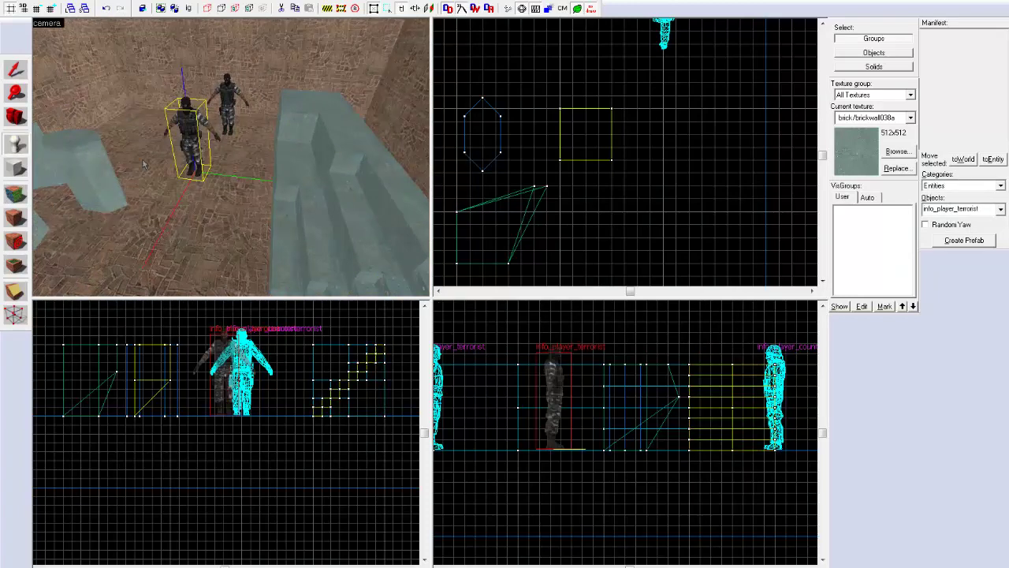
Change the class of the newly placed info_player_terrorist entity to weapon_ak47 and apply it.
{"action": "left_click", "coordinate": [15, 71]}
{"action": "key", "text": "alt+Return"}
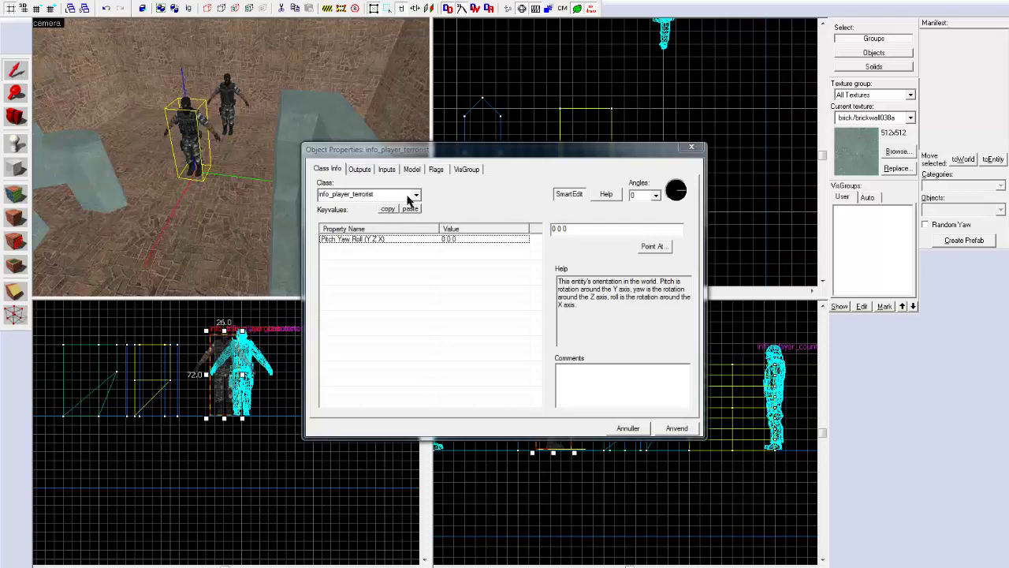
{"action": "left_click", "coordinate": [405, 194]}
{"action": "key", "text": "BackSpace"}
{"action": "key", "text": "BackSpace"}
{"action": "key", "text": "BackSpace"}
{"action": "key", "text": "BackSpace"}
{"action": "key", "text": "BackSpace"}
{"action": "key", "text": "BackSpace"}
{"action": "key", "text": "BackSpace"}
{"action": "key", "text": "BackSpace"}
{"action": "key", "text": "BackSpace"}
{"action": "key", "text": "BackSpace"}
{"action": "key", "text": "BackSpace"}
{"action": "key", "text": "BackSpace"}
{"action": "key", "text": "BackSpace"}
{"action": "key", "text": "BackSpace"}
{"action": "key", "text": "BackSpace"}
{"action": "key", "text": "BackSpace"}
{"action": "key", "text": "BackSpace"}
{"action": "key", "text": "BackSpace"}
{"action": "key", "text": "BackSpace"}
{"action": "key", "text": "BackSpace"}
{"action": "type", "text": "we"}
{"action": "key", "text": "Return"}
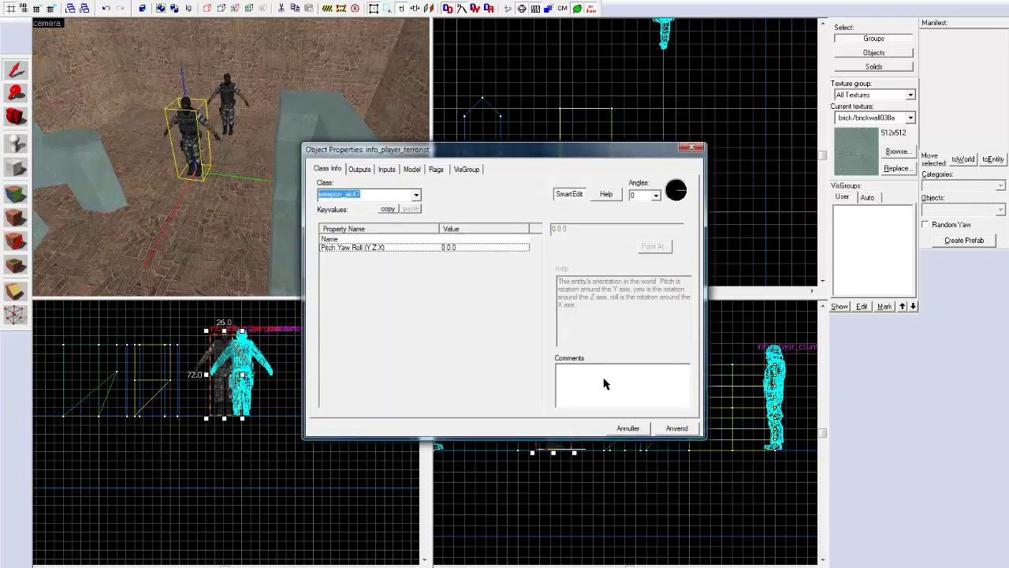
{"action": "left_click", "coordinate": [666, 429]}
{"action": "left_click", "coordinate": [691, 147]}
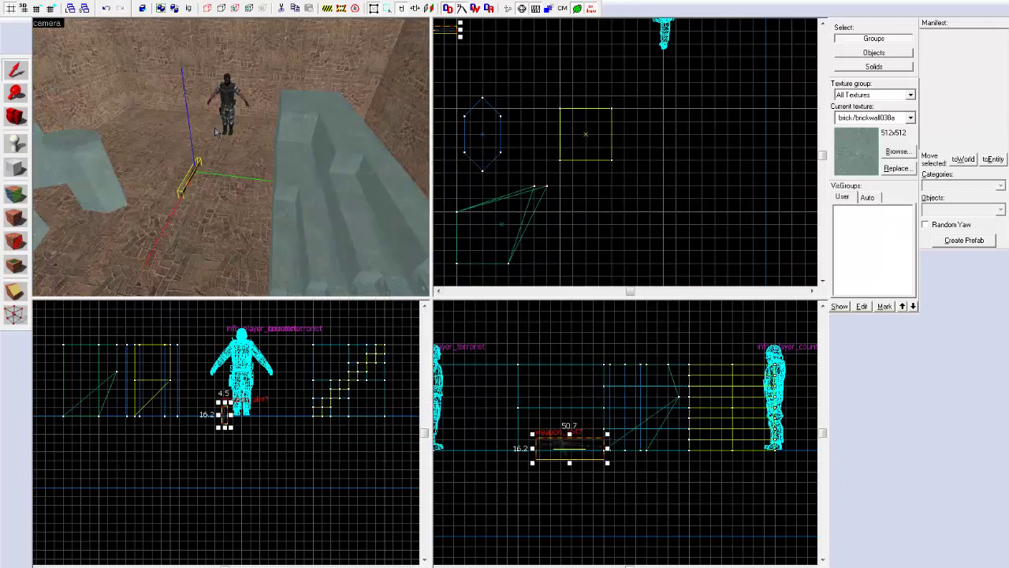
Move the weapon_ak47 entity to just above the top step at one end of the staircase.
{"action": "scroll", "coordinate": [611, 448], "scroll_direction": "down", "scroll_amount": 1}
{"action": "left_click_drag", "start_coordinate": [590, 447], "coordinate": [521, 373]}
{"action": "left_click_drag", "start_coordinate": [225, 328], "coordinate": [350, 326]}
{"action": "key", "text": "Right"}
{"action": "key", "text": "a"}
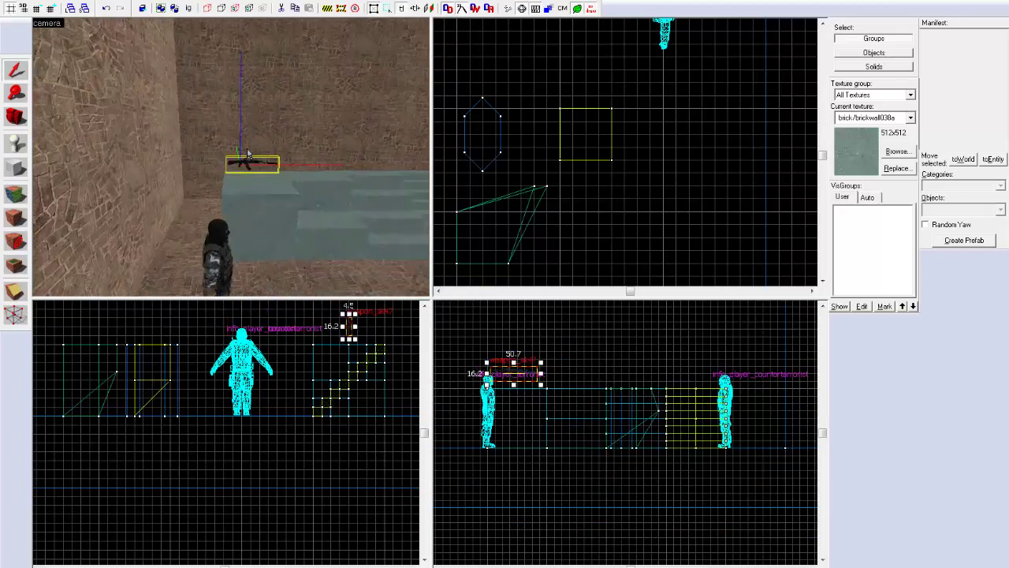
{"action": "key", "text": "w"}
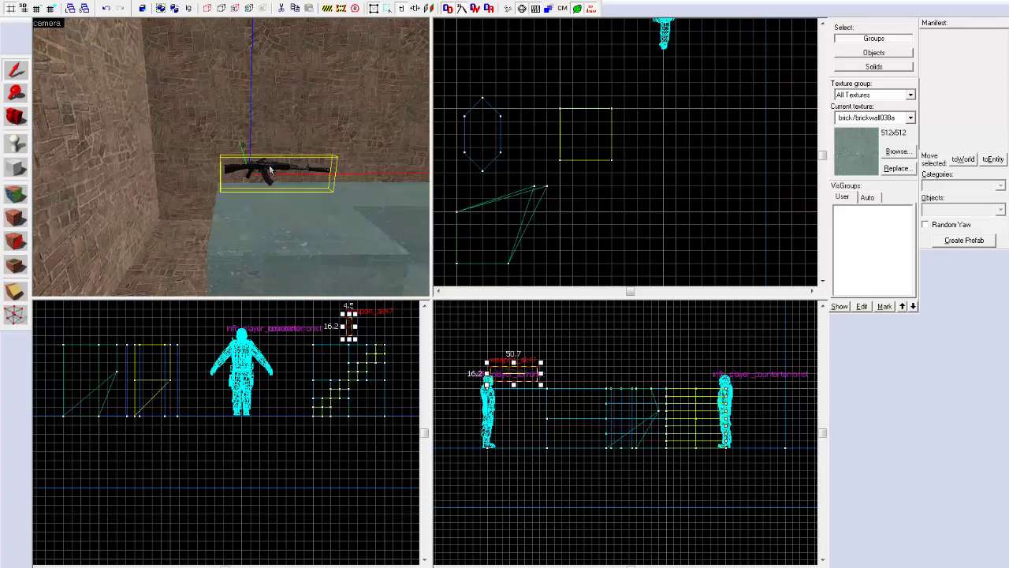
Enable the Start constrained flag on the weapon_ak47 entity and apply it.
{"action": "double_click", "coordinate": [271, 170]}
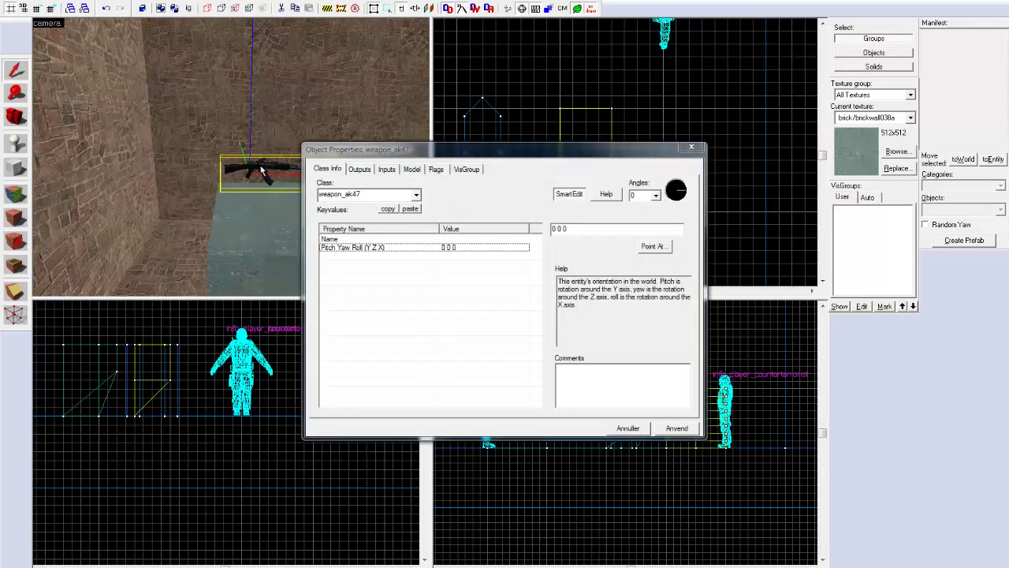
{"action": "left_click", "coordinate": [436, 171]}
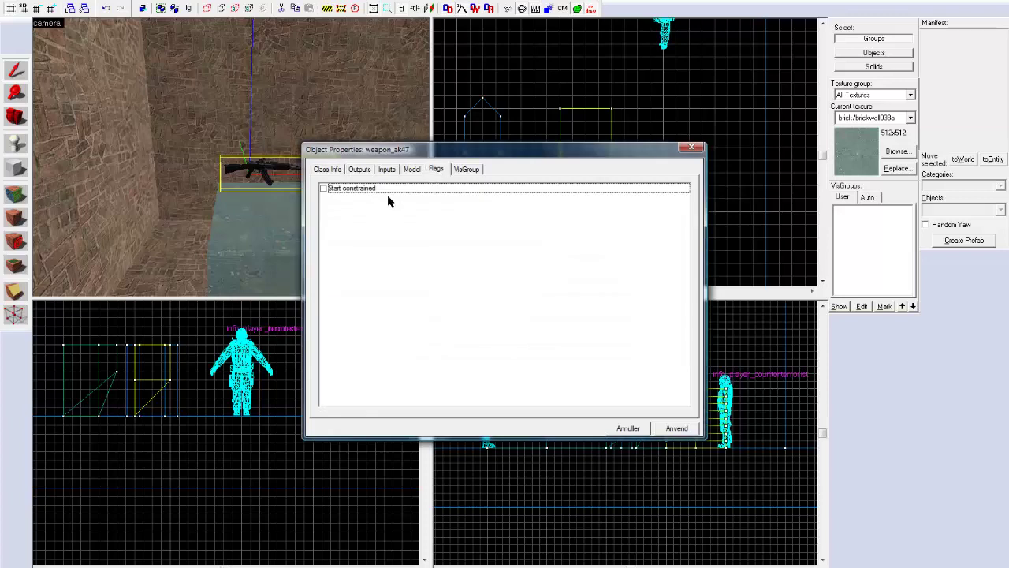
{"action": "left_click", "coordinate": [323, 189]}
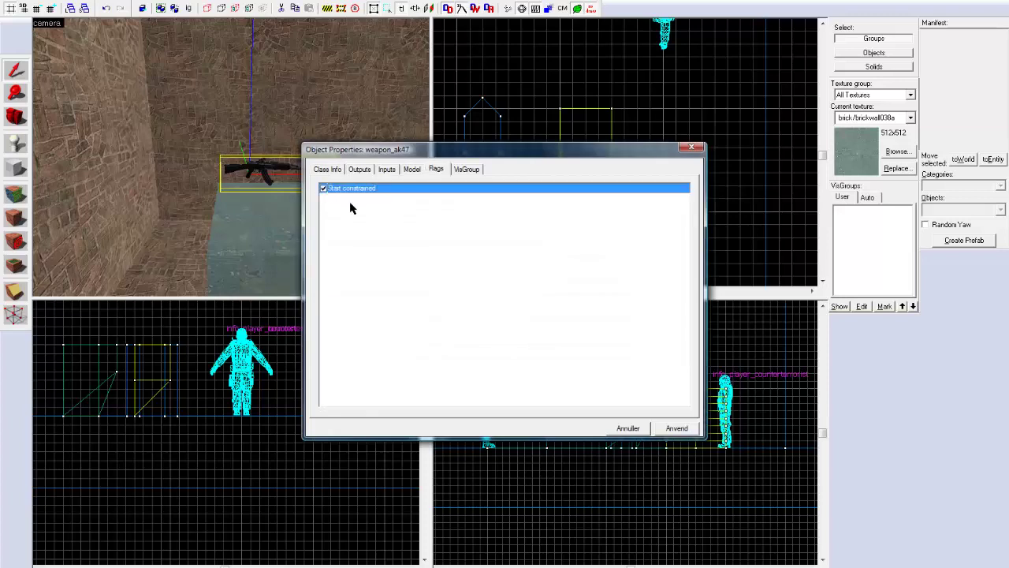
{"action": "left_click", "coordinate": [682, 428]}
{"action": "left_click", "coordinate": [692, 148]}
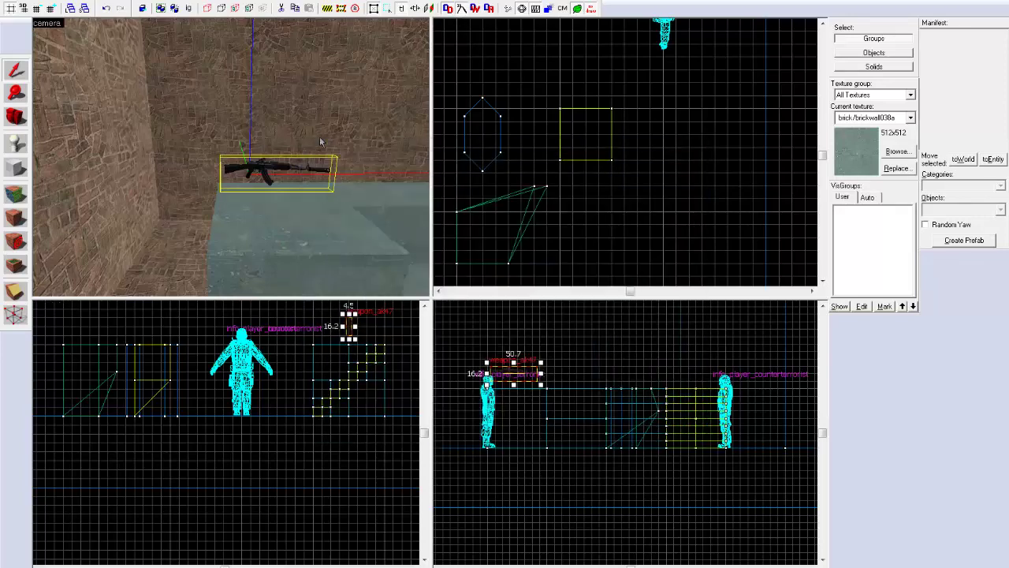
Save the map as a Valve Map File in the cstrike mapsrc folder, with a filler name beginning with "tuttutut".
{"action": "left_click_drag", "start_coordinate": [319, 137], "coordinate": [320, 137]}
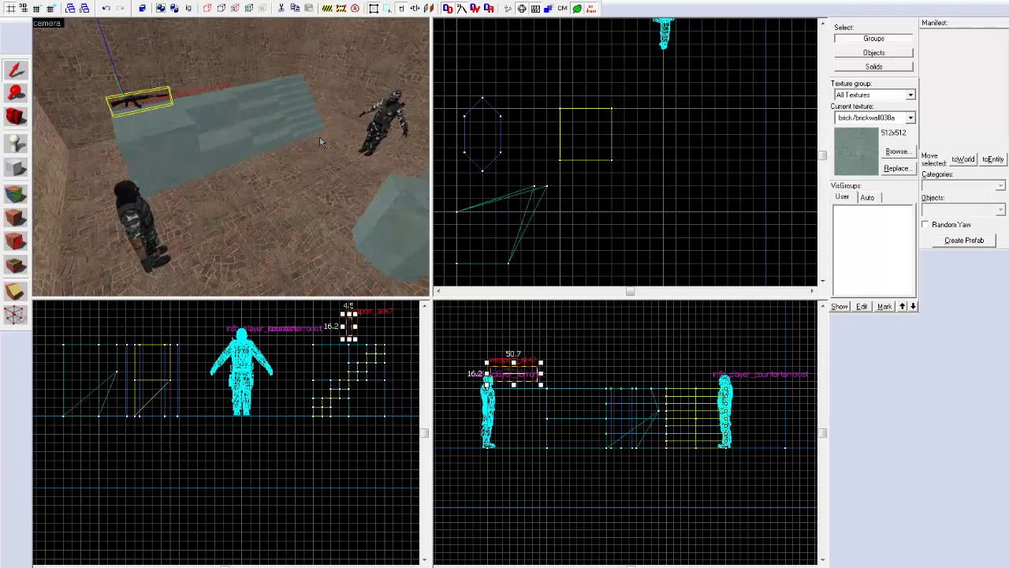
{"action": "left_click", "coordinate": [22, 3]}
{"action": "left_click", "coordinate": [46, 122]}
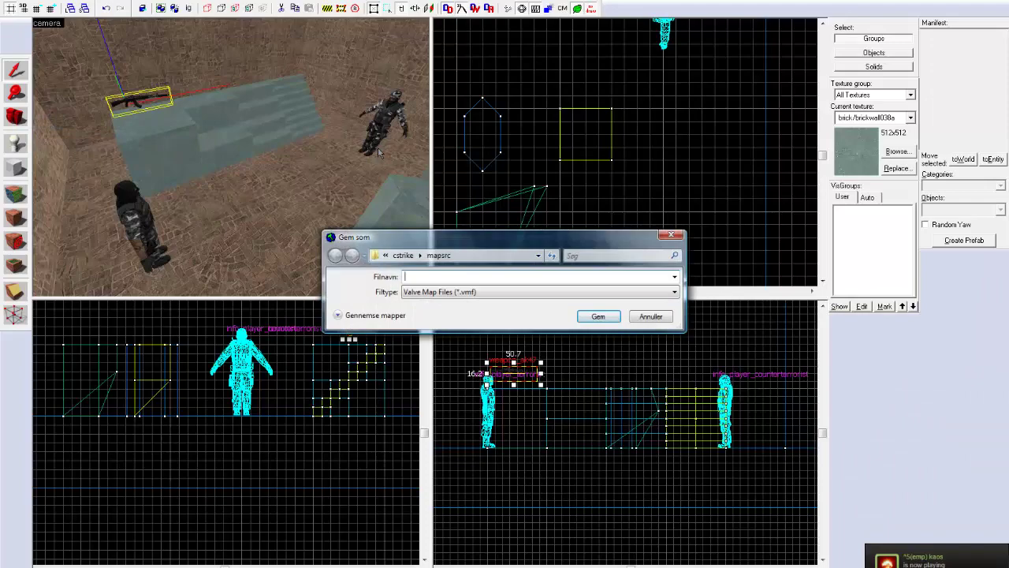
{"action": "type", "text": "uttutututuutmap"}
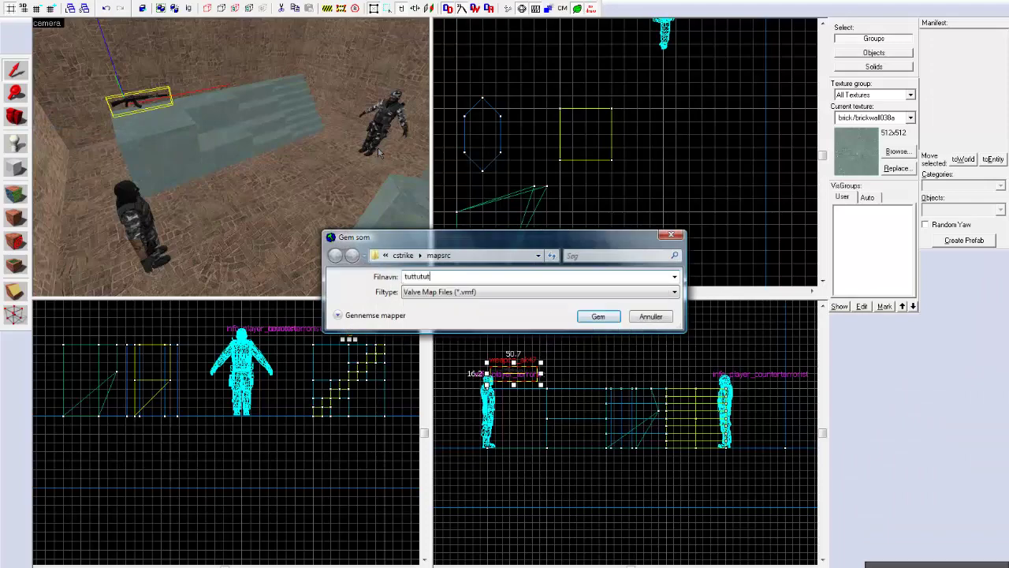
{"action": "key", "text": "Return"}
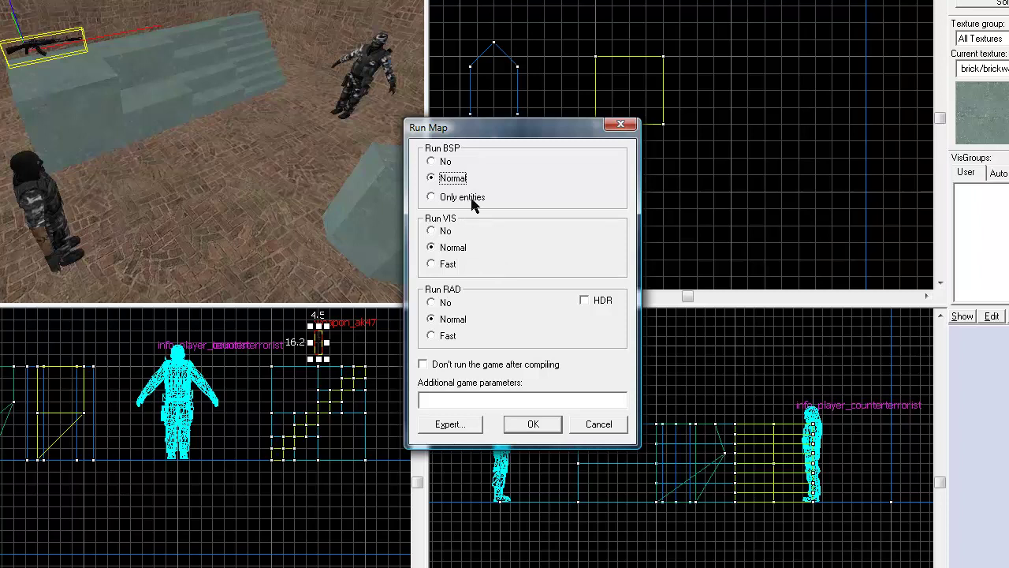
Compile and run the map with BSP, VIS and RAD all set to Normal.
{"action": "left_click", "coordinate": [437, 265]}
{"action": "left_click", "coordinate": [436, 337]}
{"action": "left_click", "coordinate": [438, 249]}
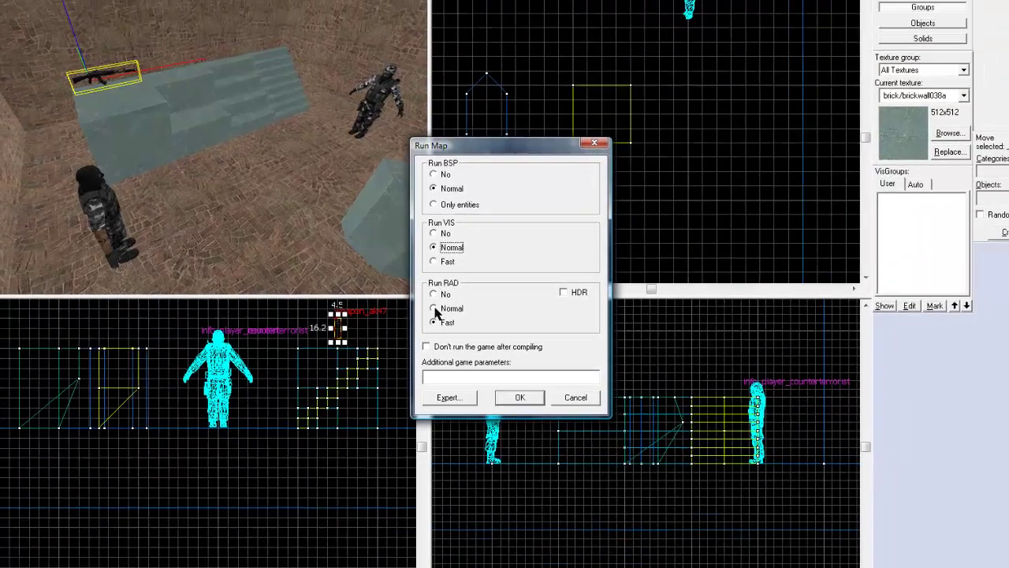
{"action": "left_click", "coordinate": [434, 308]}
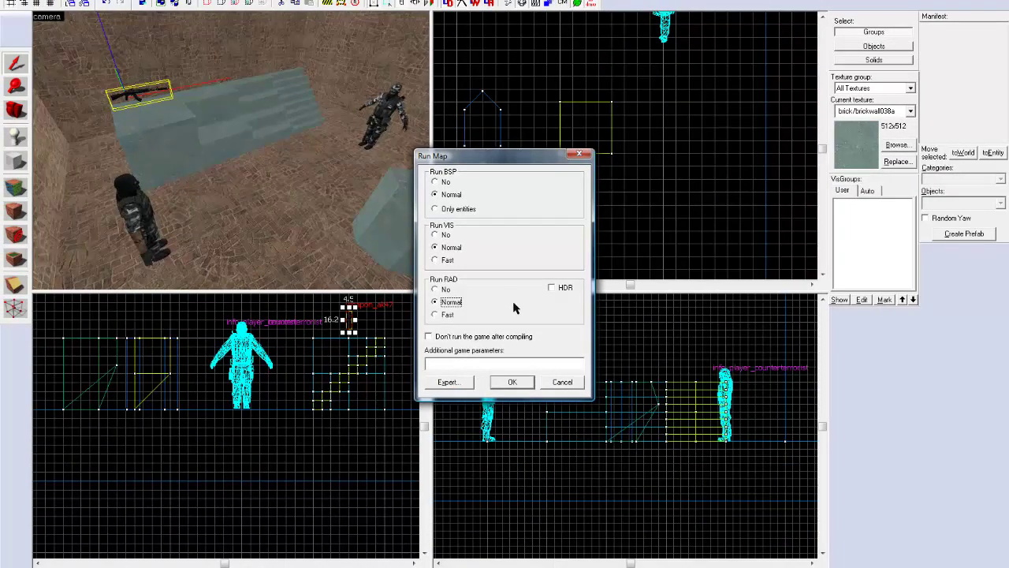
{"action": "left_click", "coordinate": [512, 383]}
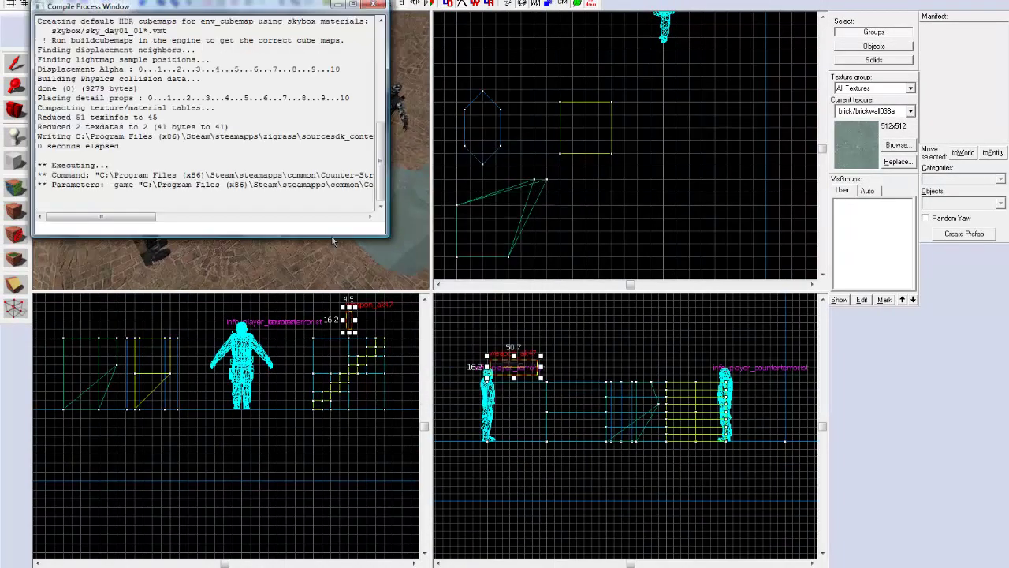